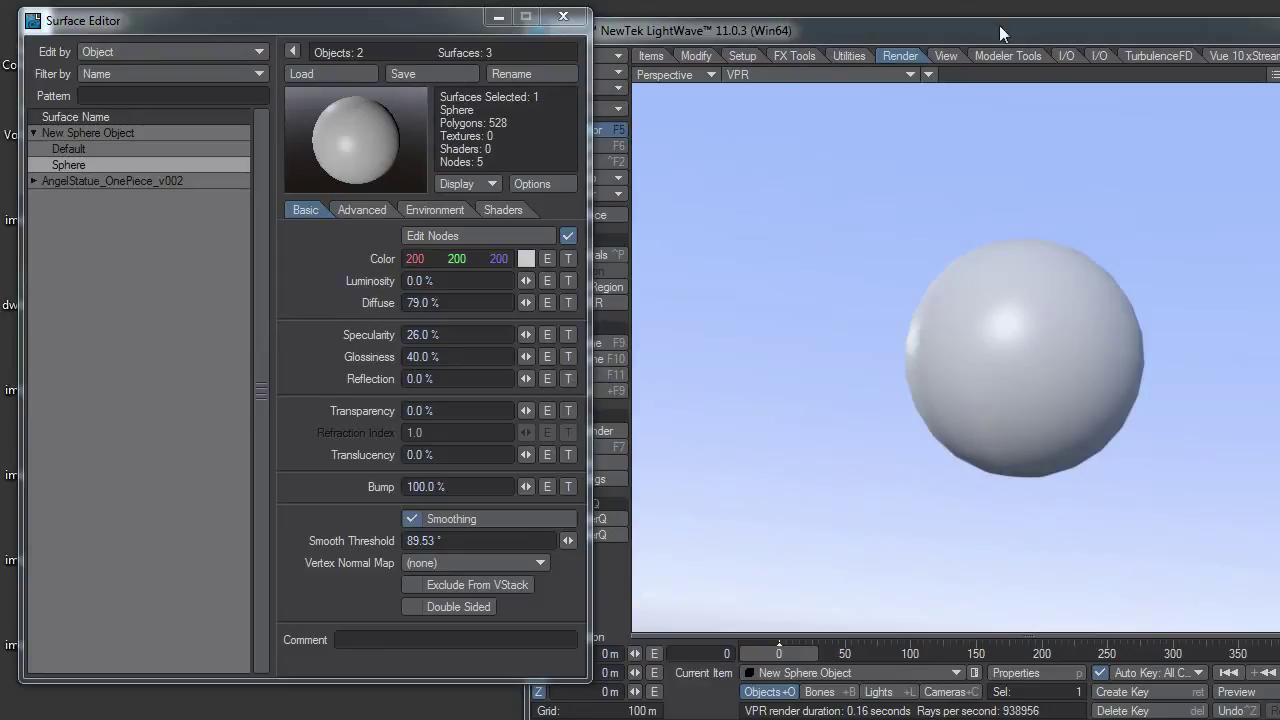
Step: Toggle Smoothing off and on repeatedly to compare faceted and smooth sphere shading, ending smooth
{"action": "left_click_drag", "start_coordinate": [388, 25], "coordinate": [387, 24]}
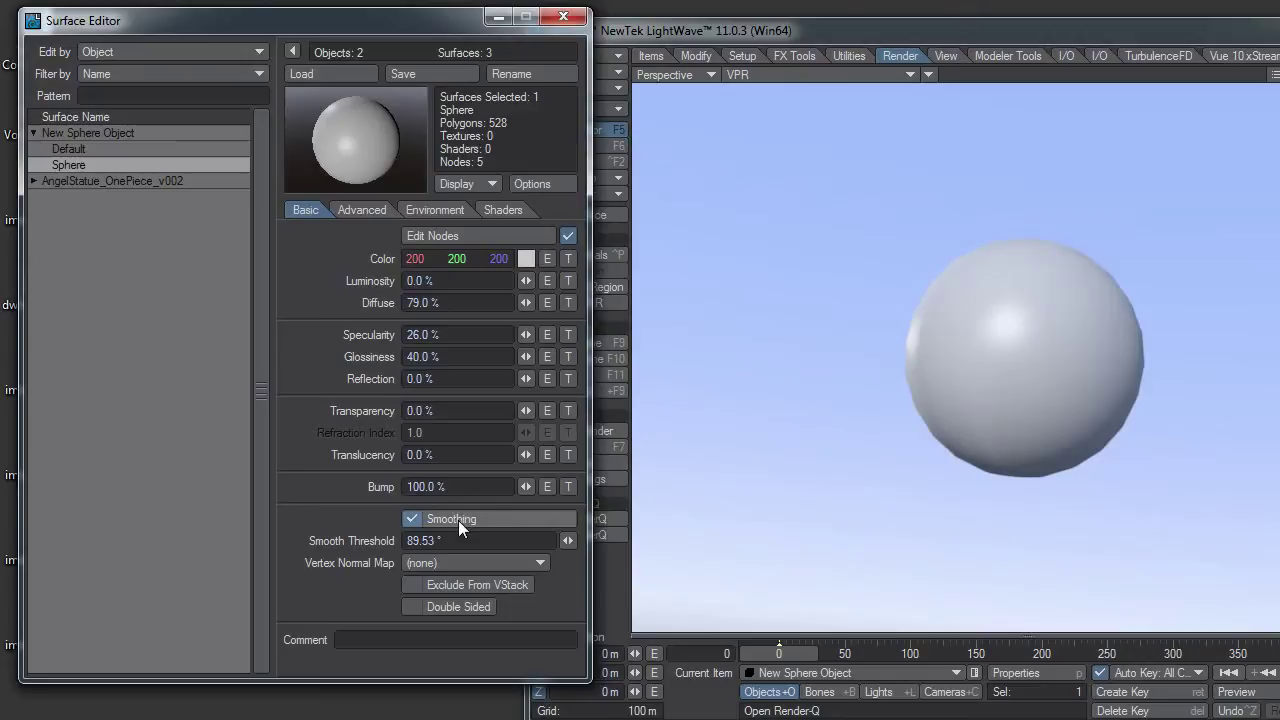
{"action": "left_click", "coordinate": [430, 523]}
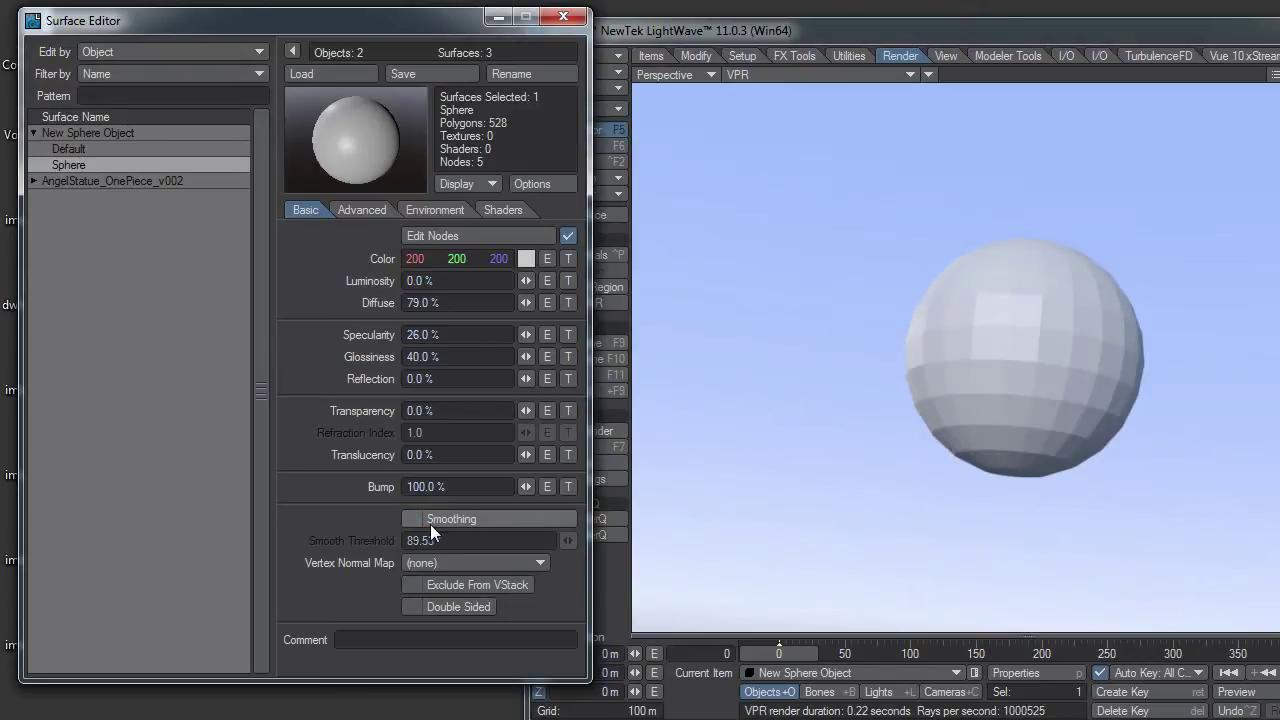
{"action": "left_click", "coordinate": [430, 524]}
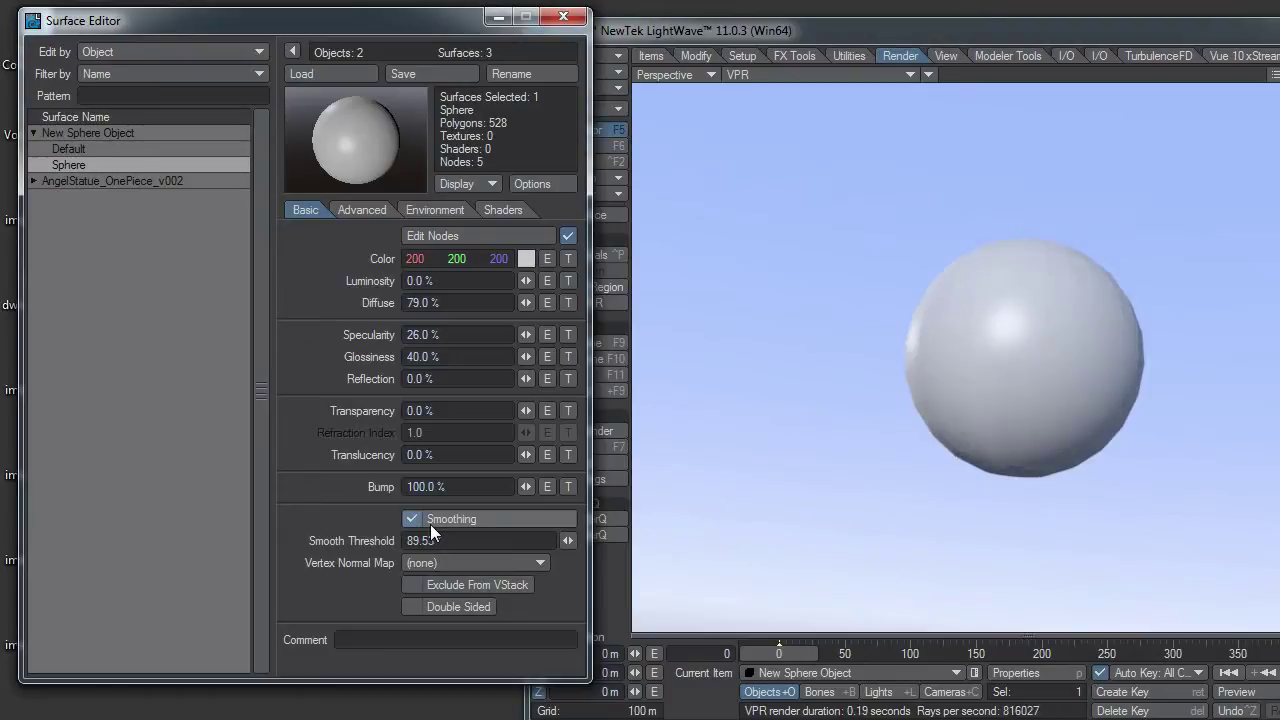
{"action": "left_click", "coordinate": [430, 524]}
{"action": "left_click", "coordinate": [430, 524]}
{"action": "left_click", "coordinate": [430, 524]}
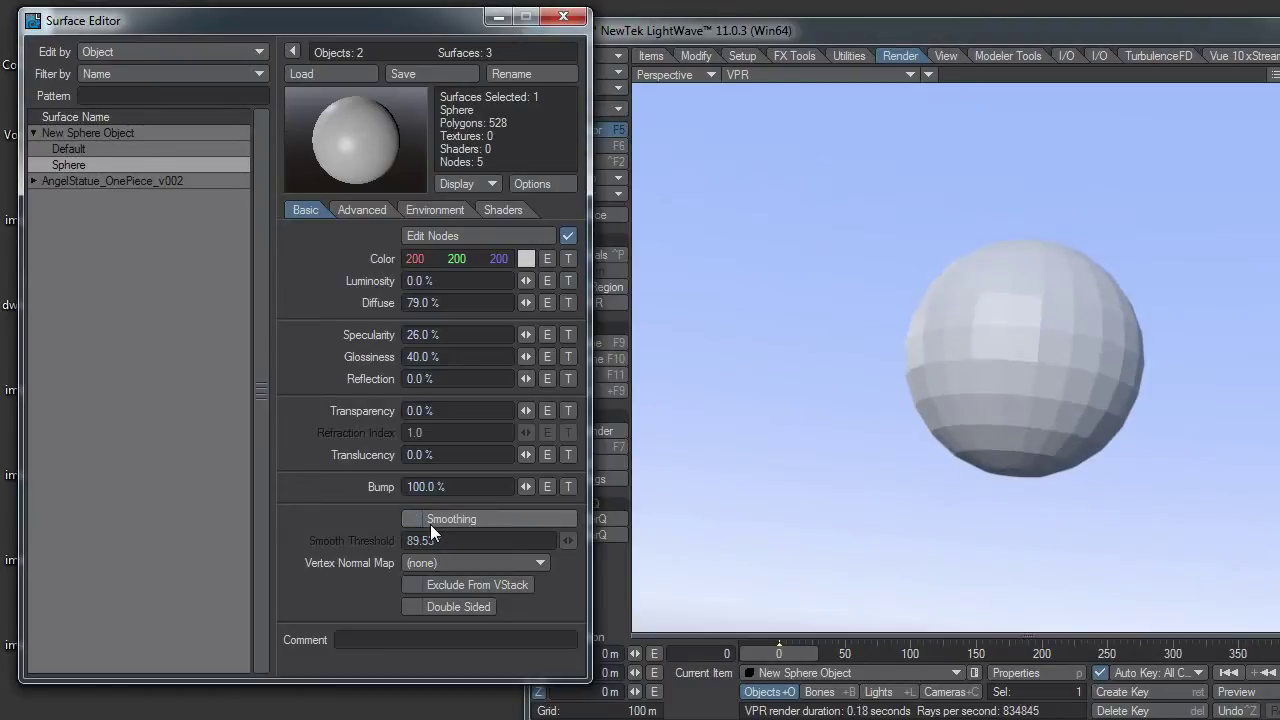
{"action": "left_click", "coordinate": [430, 524]}
{"action": "left_click", "coordinate": [430, 524]}
{"action": "left_click", "coordinate": [430, 524]}
{"action": "left_click", "coordinate": [430, 524]}
{"action": "left_click", "coordinate": [430, 524]}
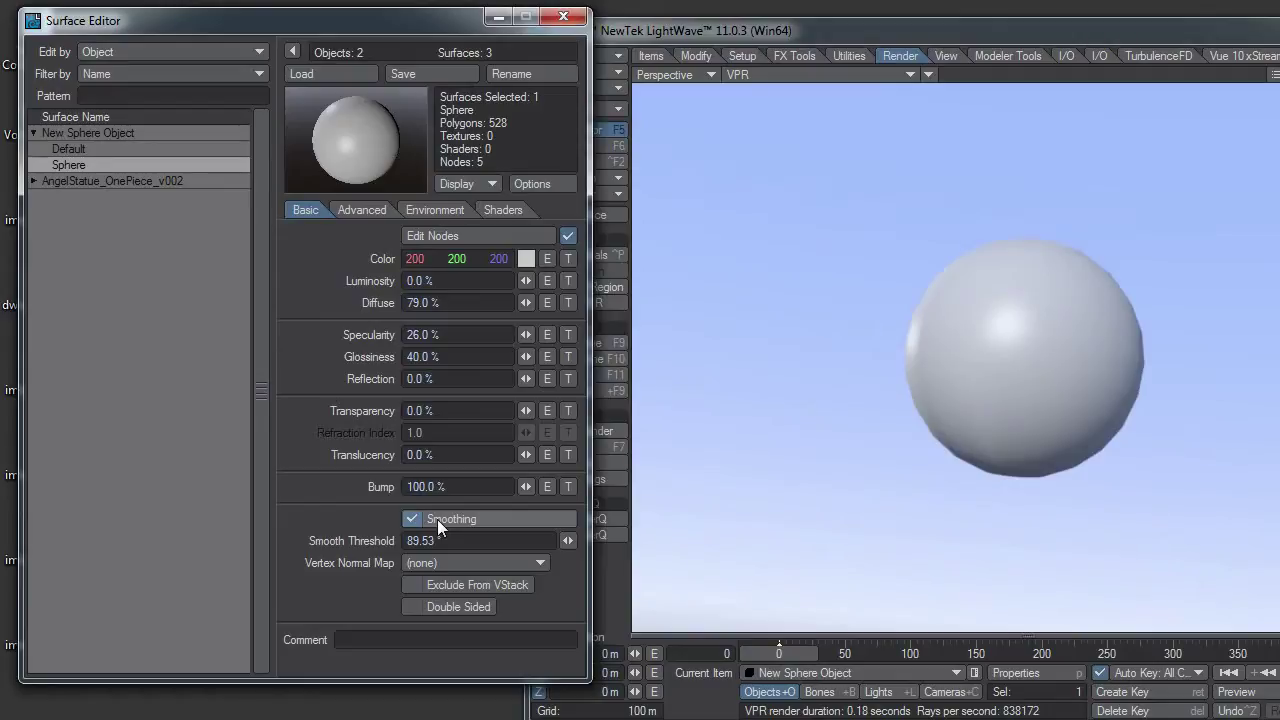
Step: Open the Sphere's node graph and rearrange the Spot Info, Mixer and Turbulence nodes
{"action": "left_click", "coordinate": [445, 237]}
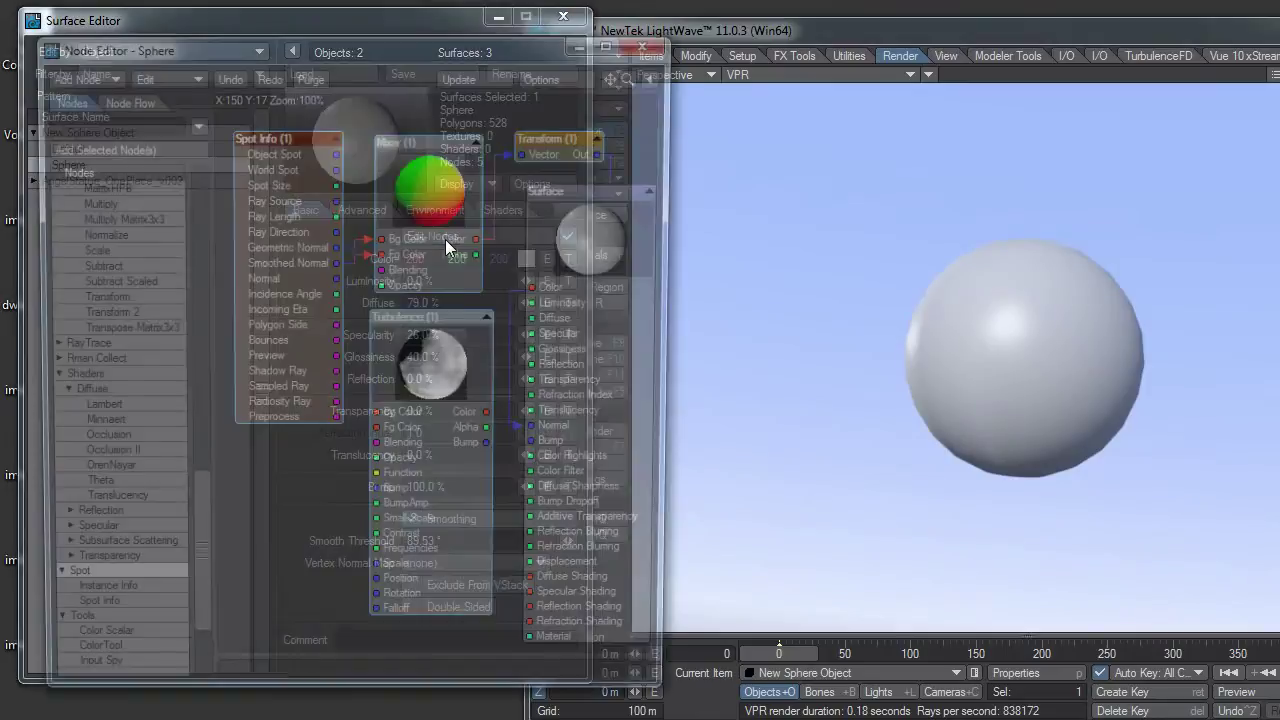
{"action": "left_click_drag", "start_coordinate": [307, 196], "coordinate": [280, 158]}
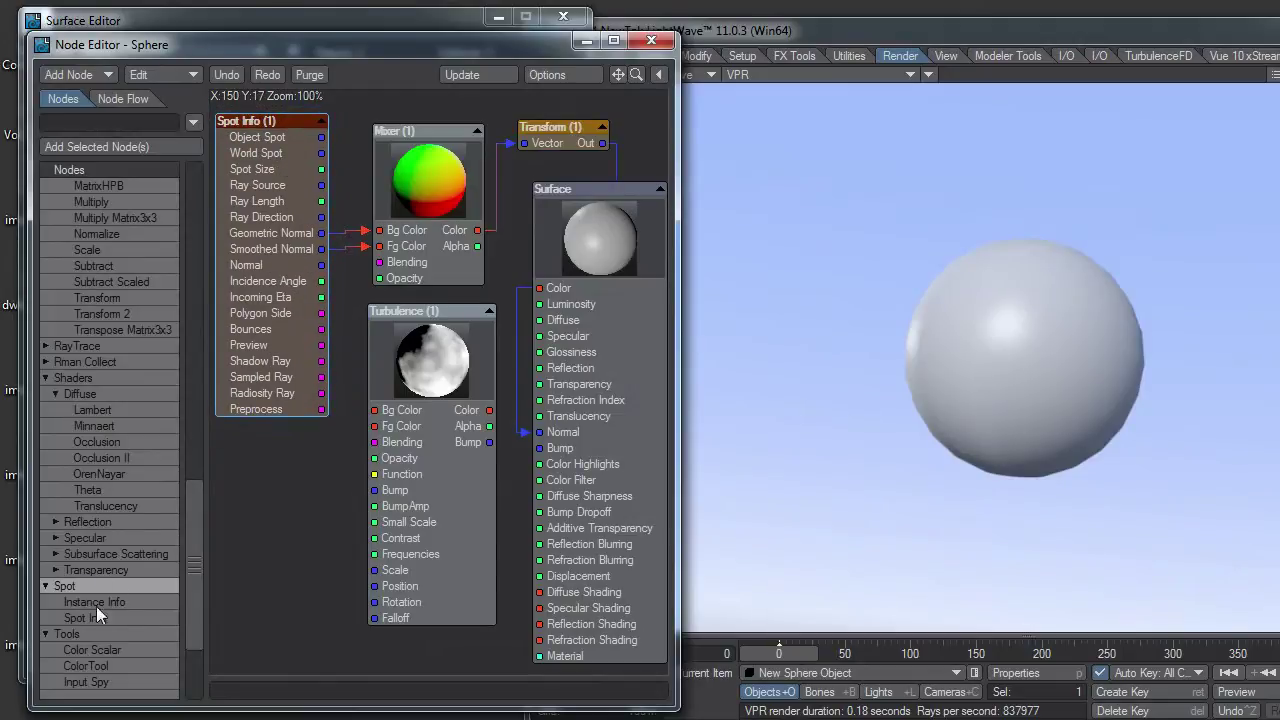
{"action": "left_click_drag", "start_coordinate": [287, 180], "coordinate": [297, 180]}
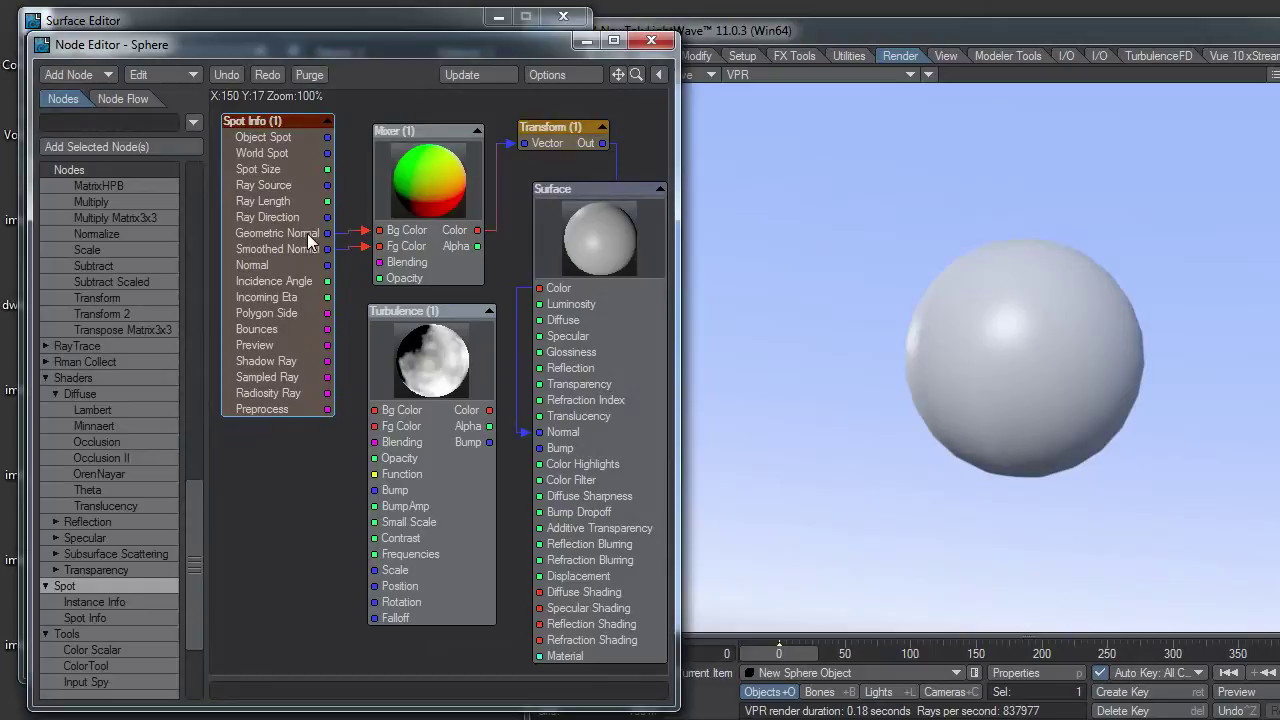
{"action": "left_click_drag", "start_coordinate": [430, 215], "coordinate": [427, 208]}
{"action": "left_click_drag", "start_coordinate": [278, 247], "coordinate": [269, 240]}
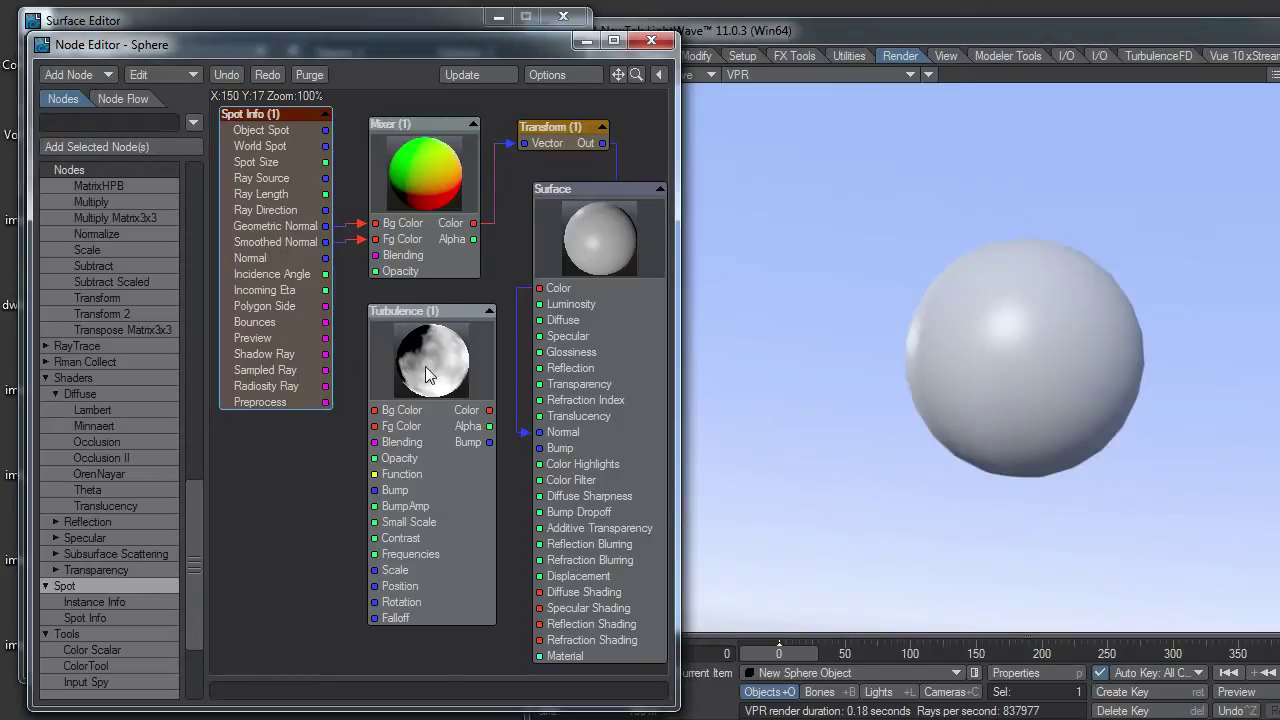
{"action": "left_click_drag", "start_coordinate": [425, 366], "coordinate": [251, 530]}
Step: Move the Transform node below the Mixer and reconnect its output to the Surface Normal
{"action": "left_click", "coordinate": [542, 134]}
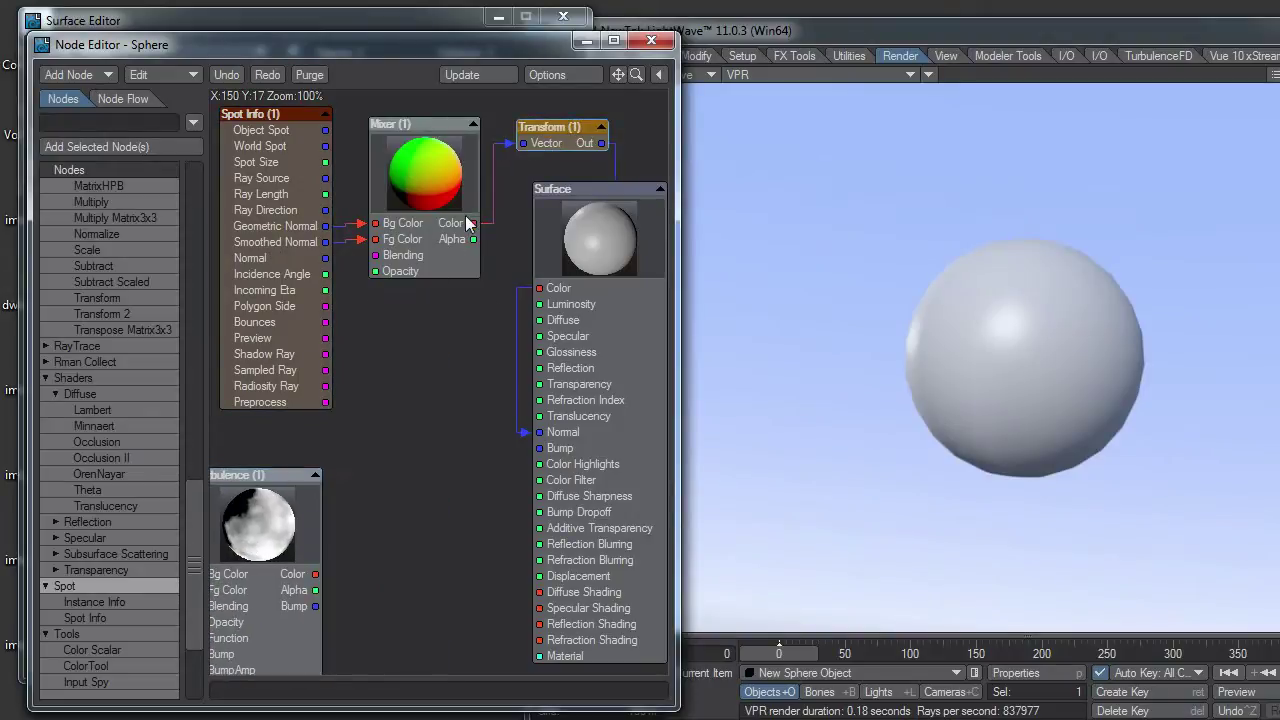
{"action": "left_click_drag", "start_coordinate": [582, 136], "coordinate": [454, 407]}
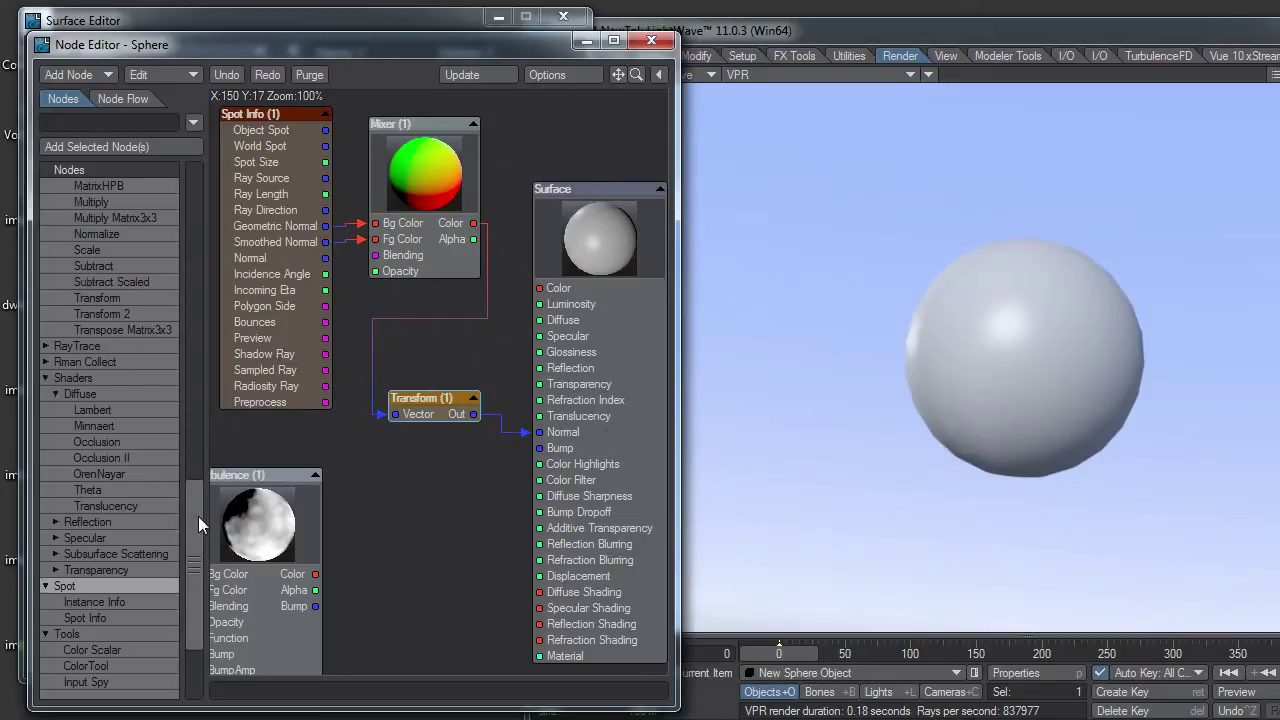
{"action": "left_click_drag", "start_coordinate": [198, 516], "coordinate": [198, 436]}
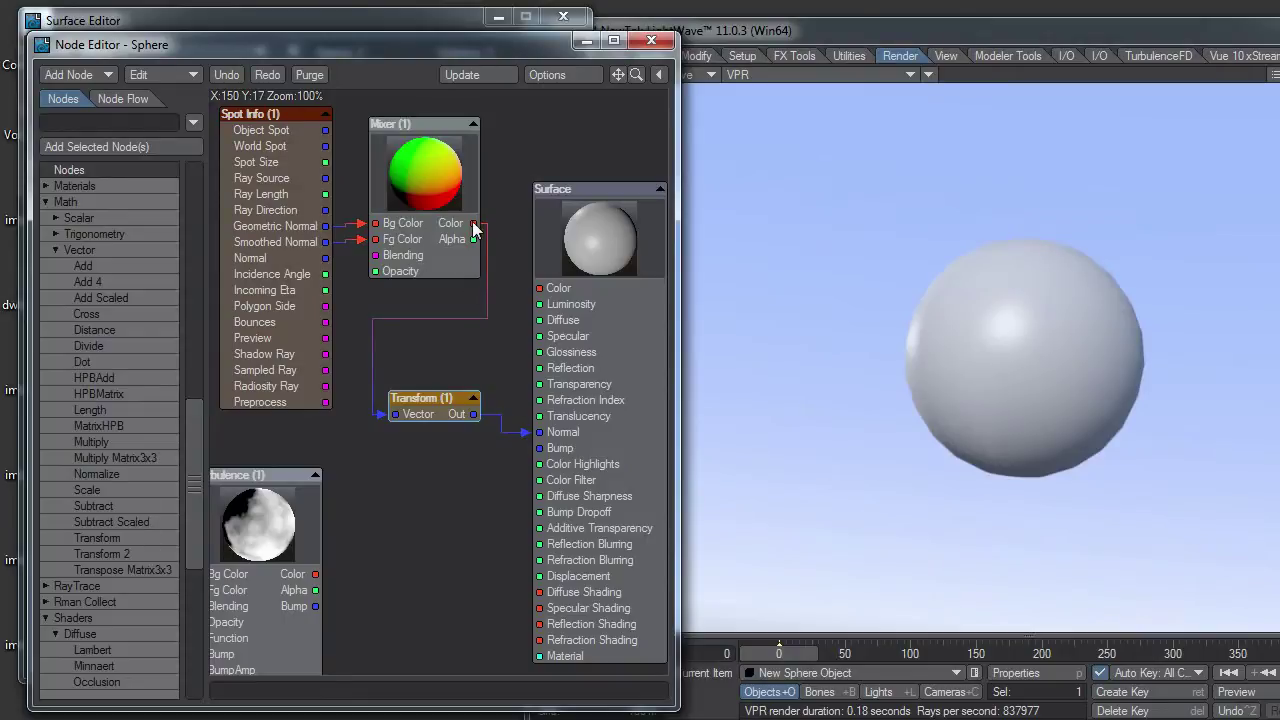
{"action": "left_click_drag", "start_coordinate": [474, 223], "coordinate": [590, 434]}
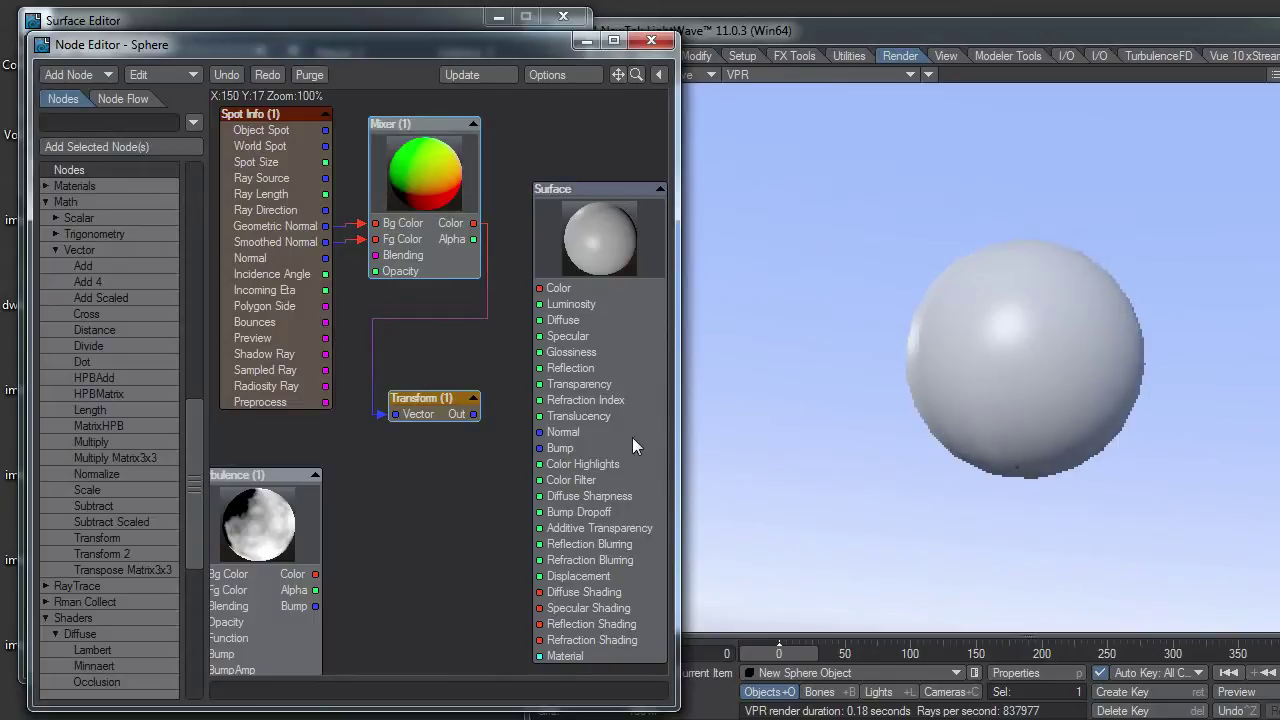
{"action": "left_click_drag", "start_coordinate": [473, 414], "coordinate": [550, 433]}
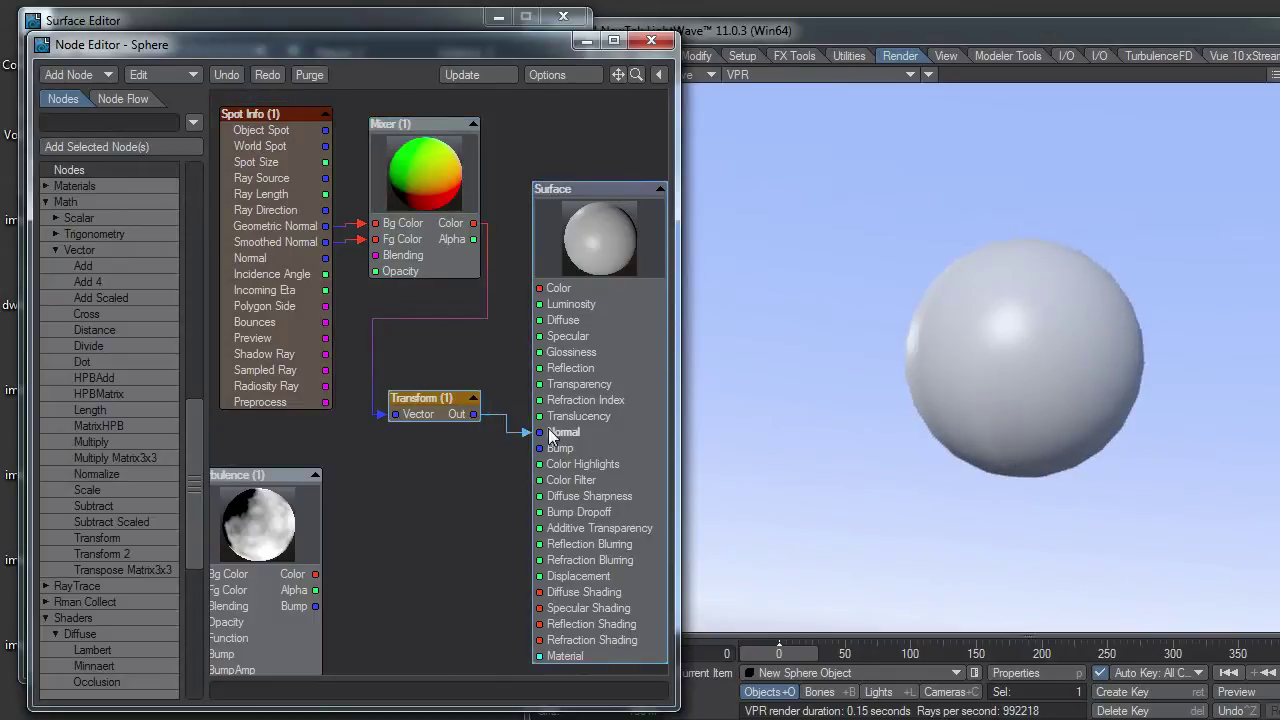
{"action": "left_click_drag", "start_coordinate": [441, 412], "coordinate": [449, 372]}
Step: Open the Mixer settings and try Opacity at 69 % and then 0 %
{"action": "double_click", "coordinate": [414, 170]}
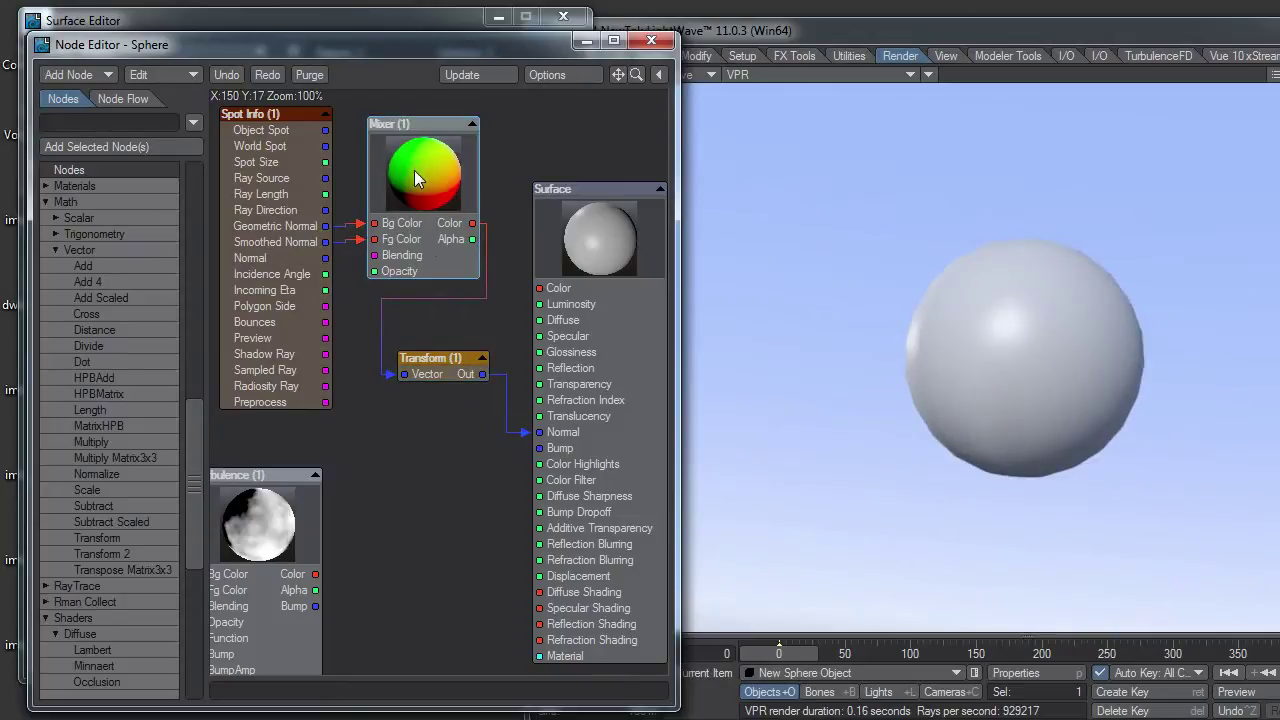
{"action": "left_click_drag", "start_coordinate": [497, 524], "coordinate": [170, 61]}
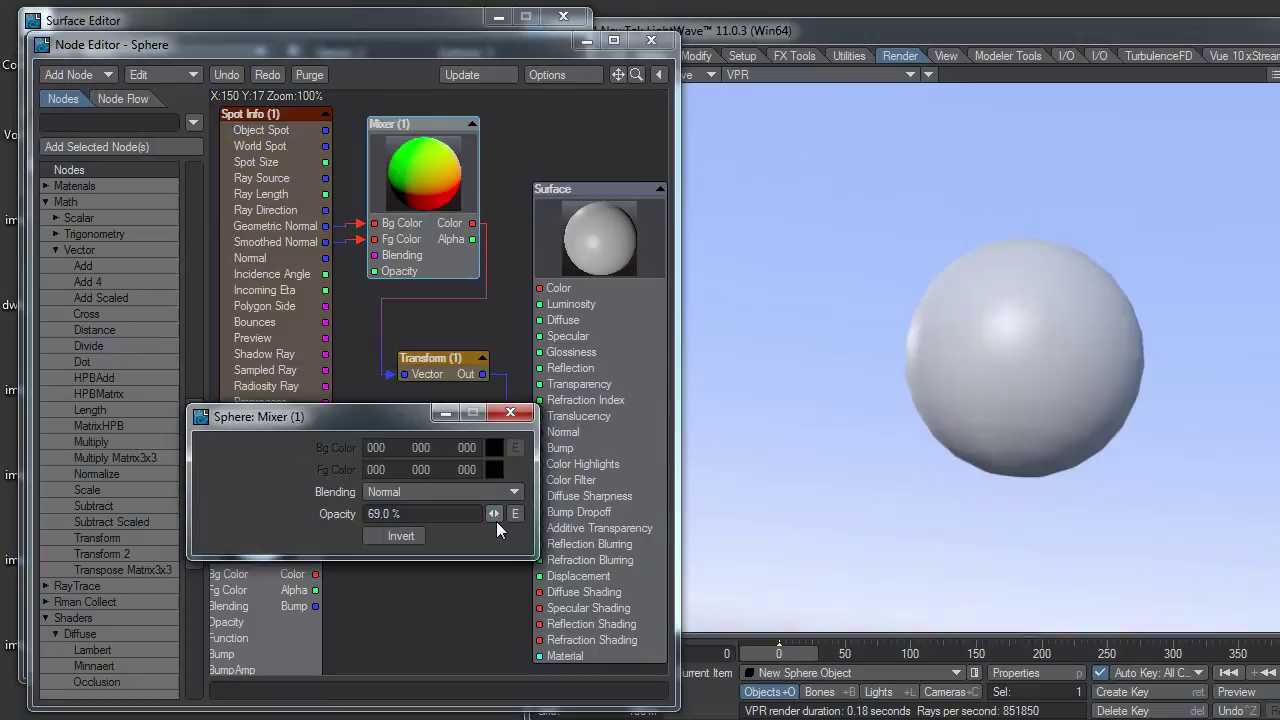
{"action": "left_click", "coordinate": [464, 515]}
{"action": "type", "text": "0"}
{"action": "key", "text": "Return"}
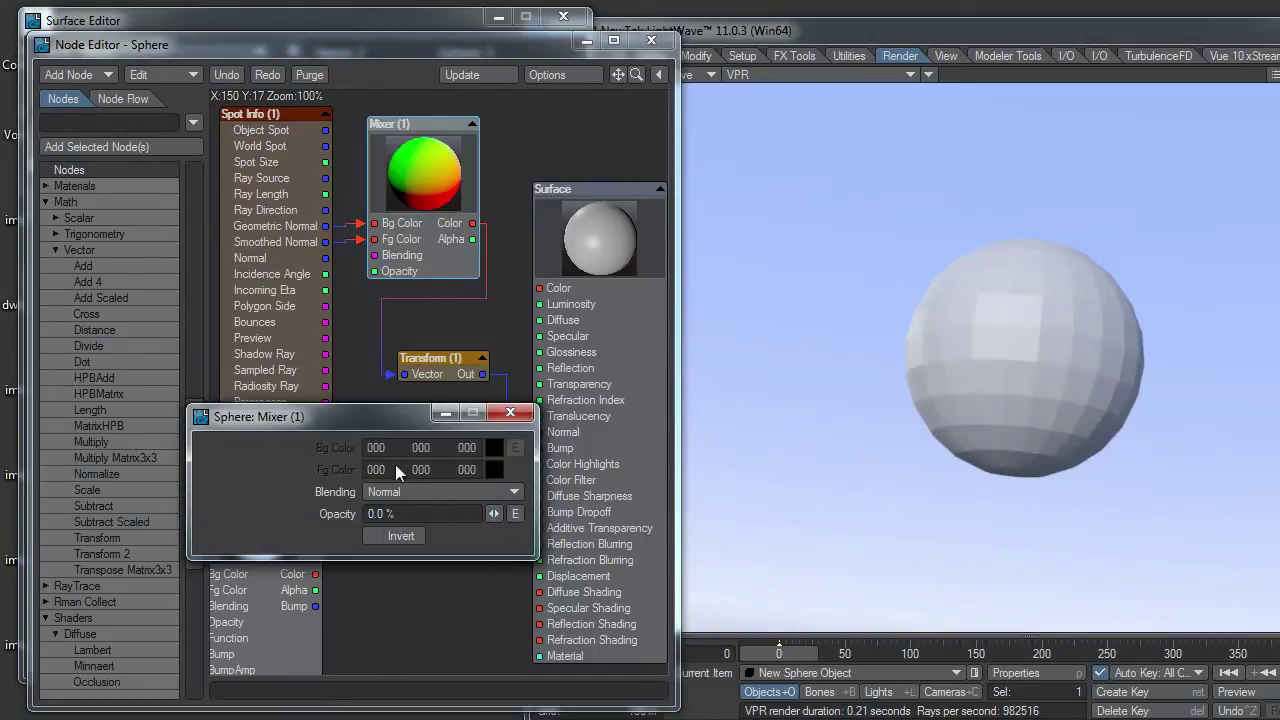
Step: Reopen the Mixer settings, try Opacity 50 % and 90 %, then set it to 100 %
{"action": "left_click", "coordinate": [260, 227]}
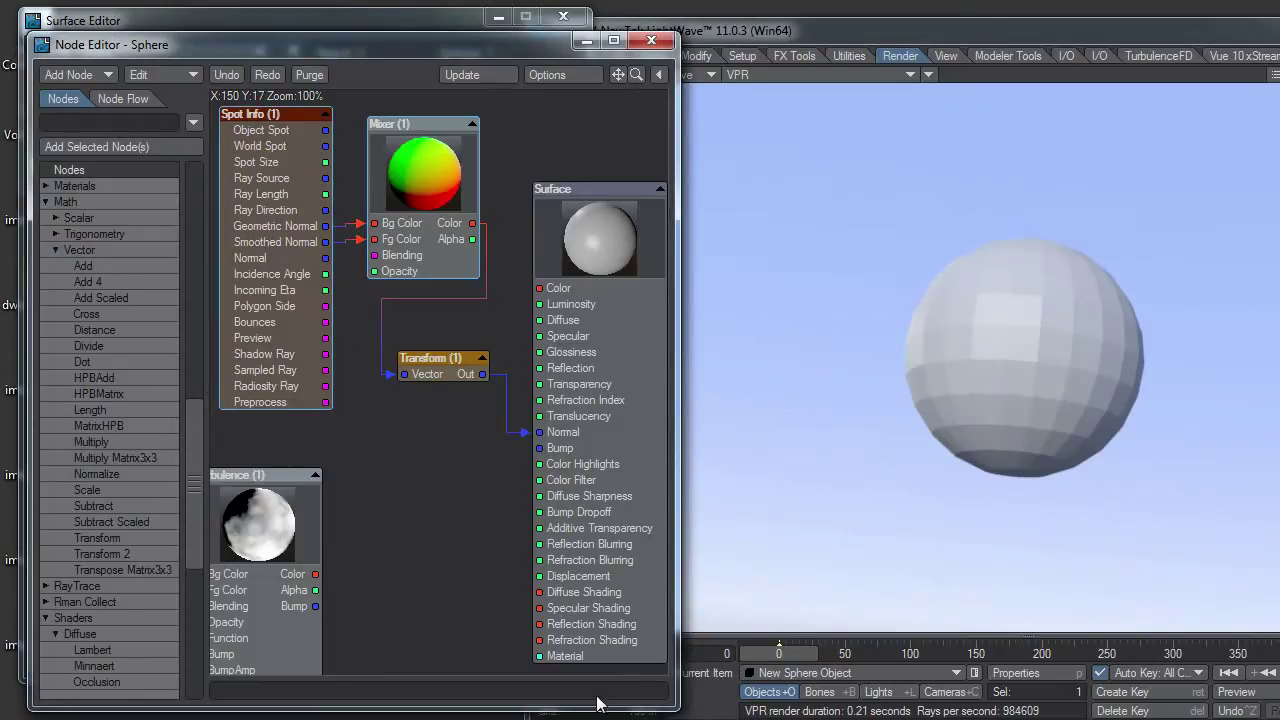
{"action": "double_click", "coordinate": [444, 266]}
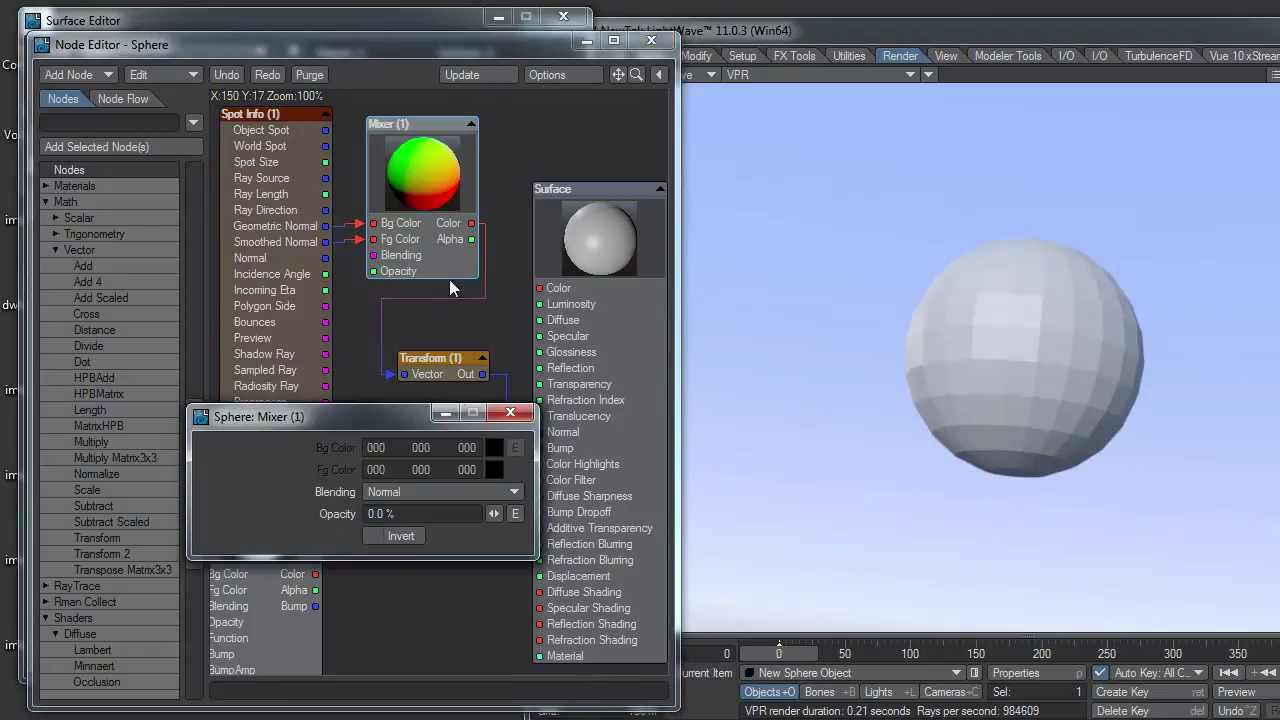
{"action": "left_click", "coordinate": [439, 513]}
{"action": "type", "text": "50"}
{"action": "key", "text": "Return"}
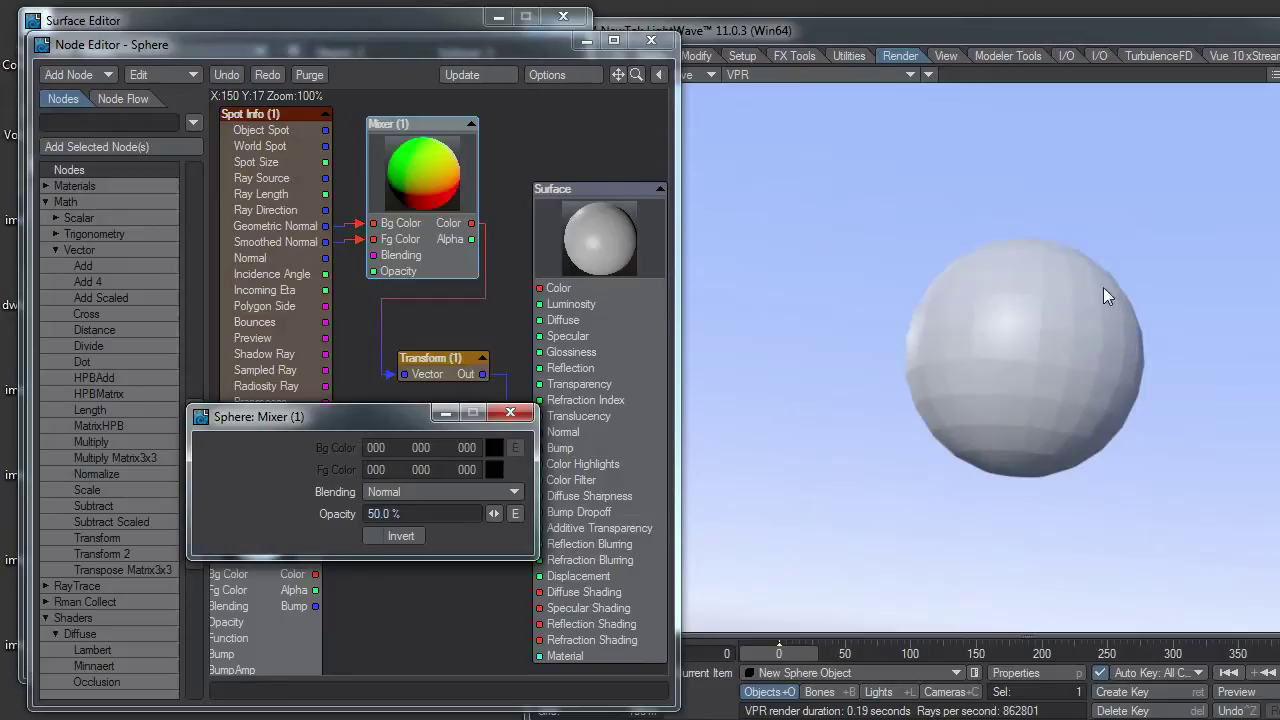
{"action": "left_click", "coordinate": [465, 513]}
{"action": "type", "text": "90"}
{"action": "key", "text": "Return"}
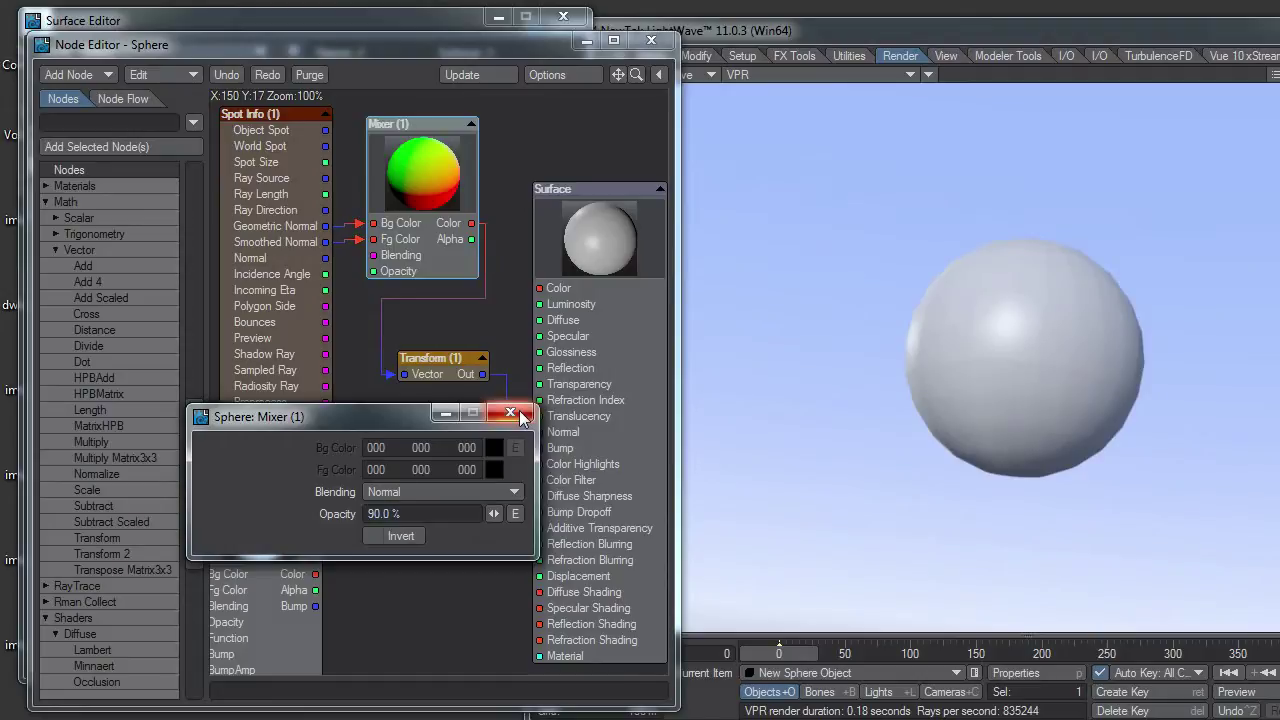
{"action": "left_click_drag", "start_coordinate": [494, 513], "coordinate": [170, 61]}
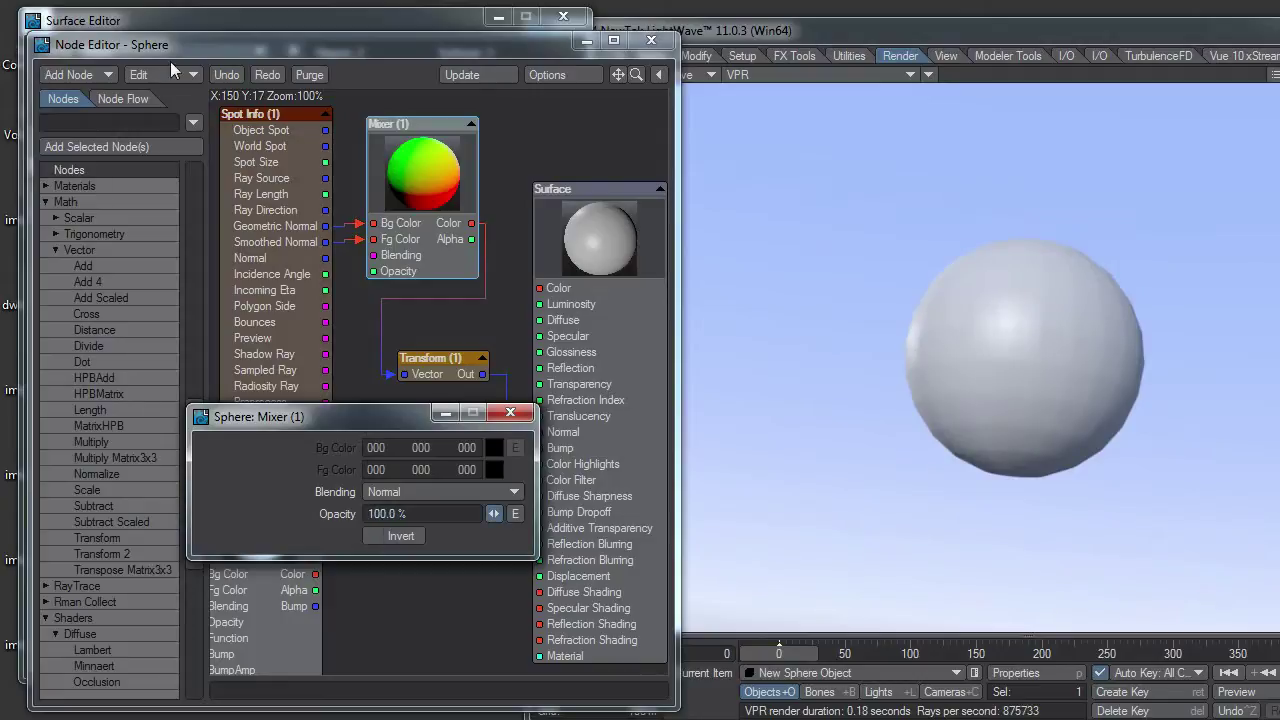
Step: Reposition the Turbulence and Mixer nodes, confirming the Mixer Opacity stays at 100 %
{"action": "left_click", "coordinate": [526, 416]}
{"action": "mouse_move", "coordinate": [274, 492]}
{"action": "left_mouse_down"}
{"action": "mouse_move", "coordinate": [294, 461]}
{"action": "mouse_move", "coordinate": [269, 467]}
{"action": "left_mouse_up"}
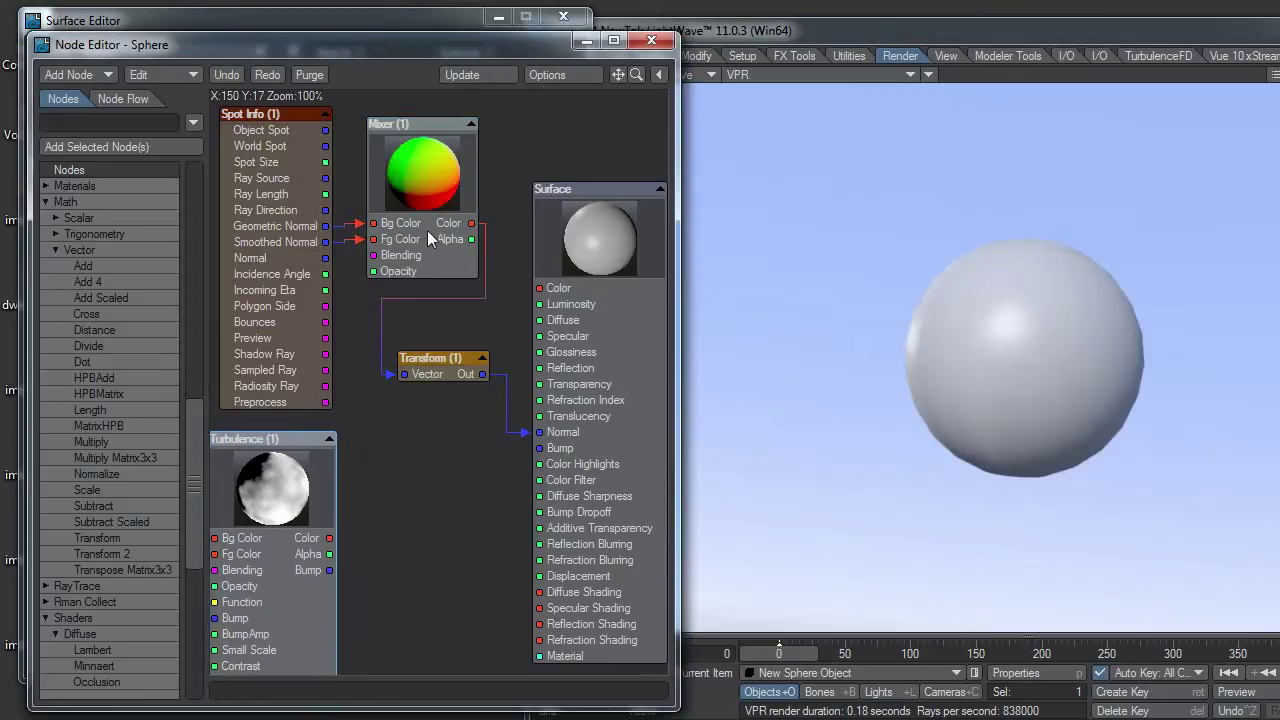
{"action": "left_click_drag", "start_coordinate": [428, 222], "coordinate": [458, 226]}
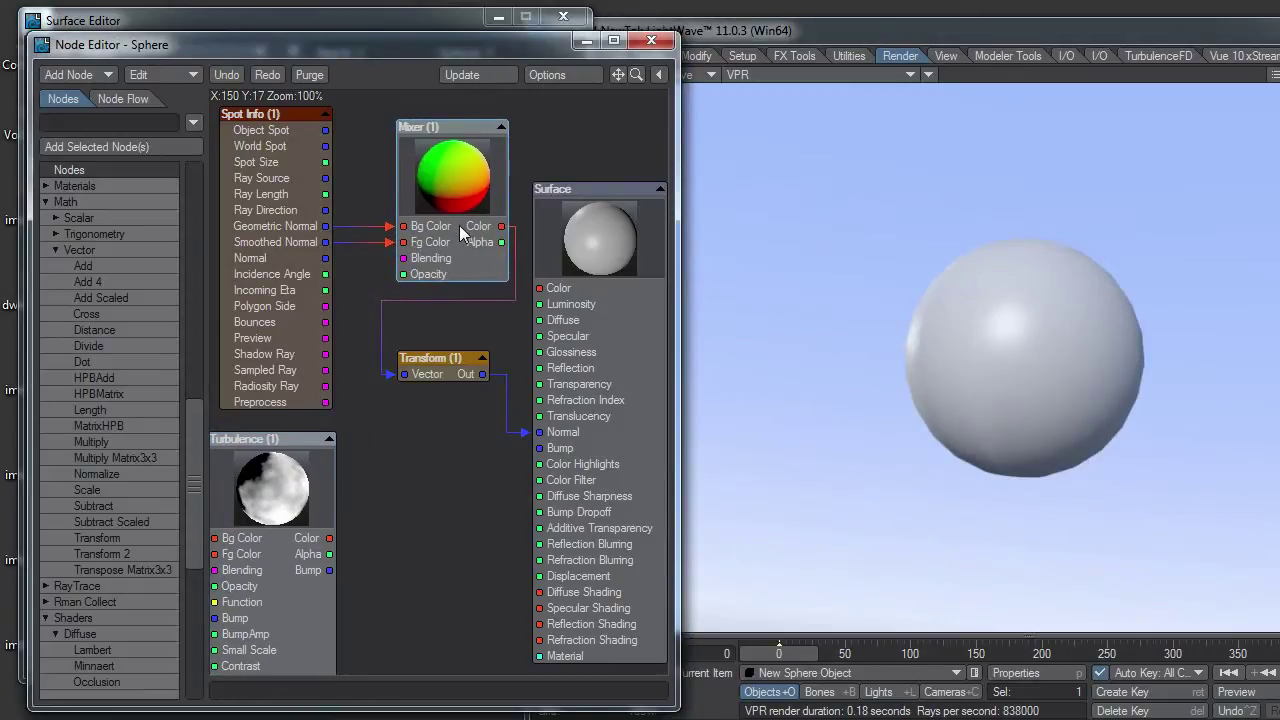
{"action": "double_click", "coordinate": [421, 259]}
{"action": "left_click_drag", "start_coordinate": [497, 513], "coordinate": [495, 518]}
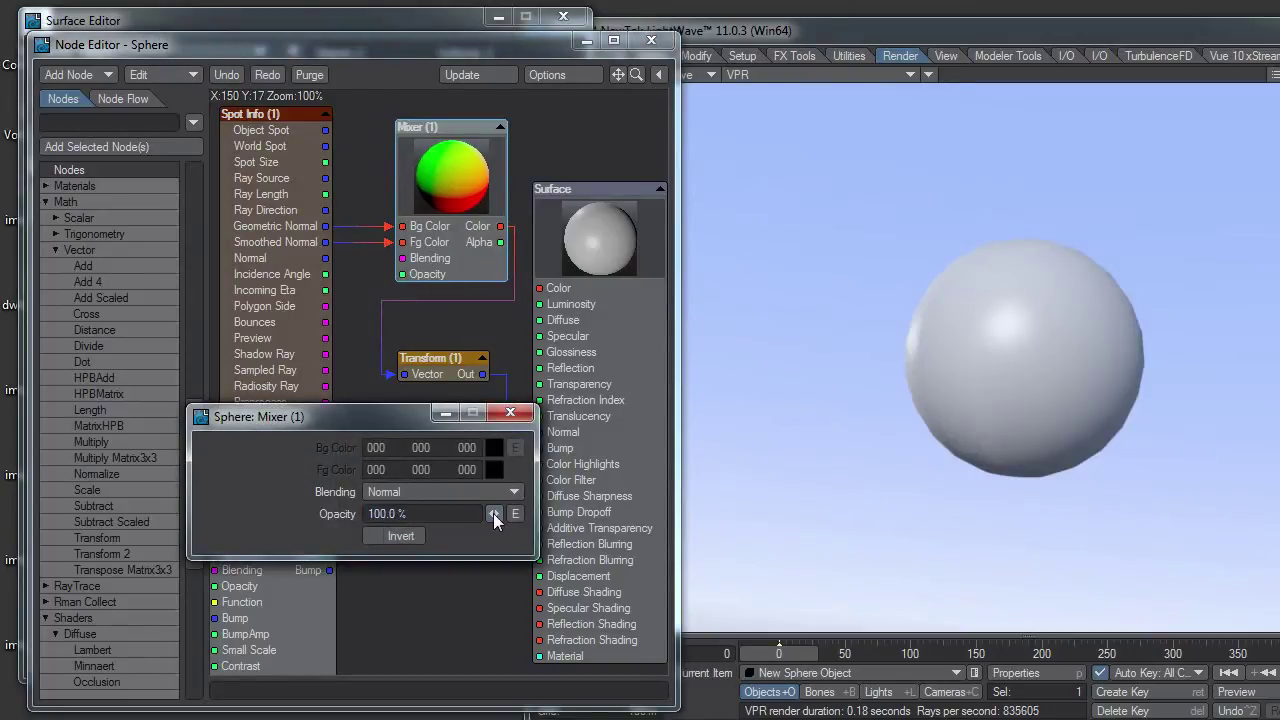
{"action": "left_click", "coordinate": [502, 415]}
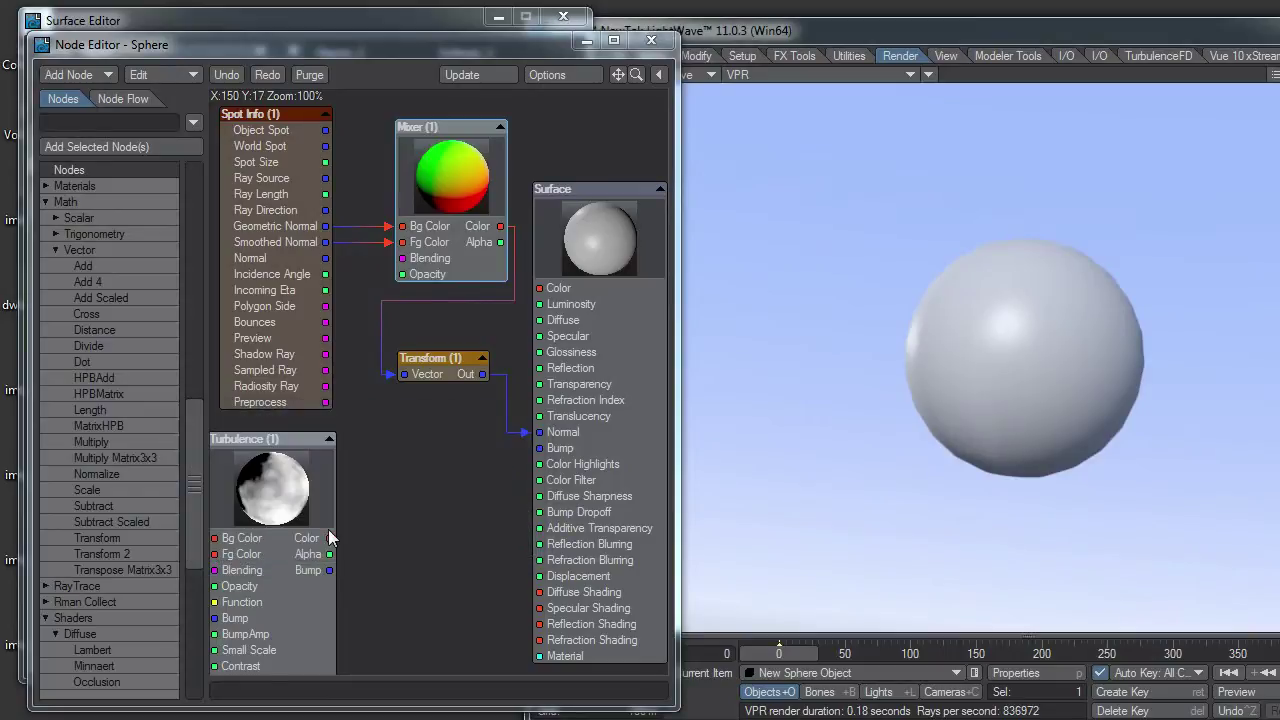
Step: Shift the Turbulence node down-right and briefly view its properties
{"action": "mouse_move", "coordinate": [255, 464]}
{"action": "left_mouse_down"}
{"action": "mouse_move", "coordinate": [267, 481]}
{"action": "mouse_move", "coordinate": [279, 466]}
{"action": "left_mouse_up"}
{"action": "double_click", "coordinate": [296, 521]}
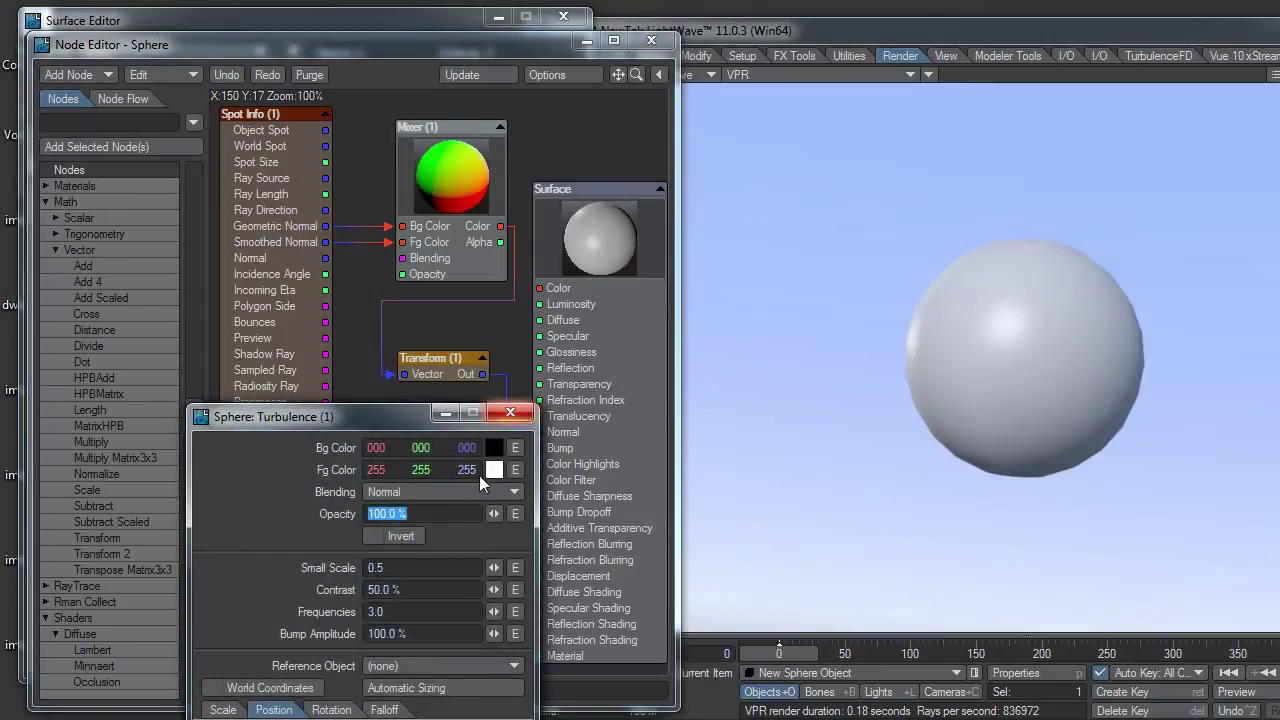
{"action": "left_click", "coordinate": [510, 413]}
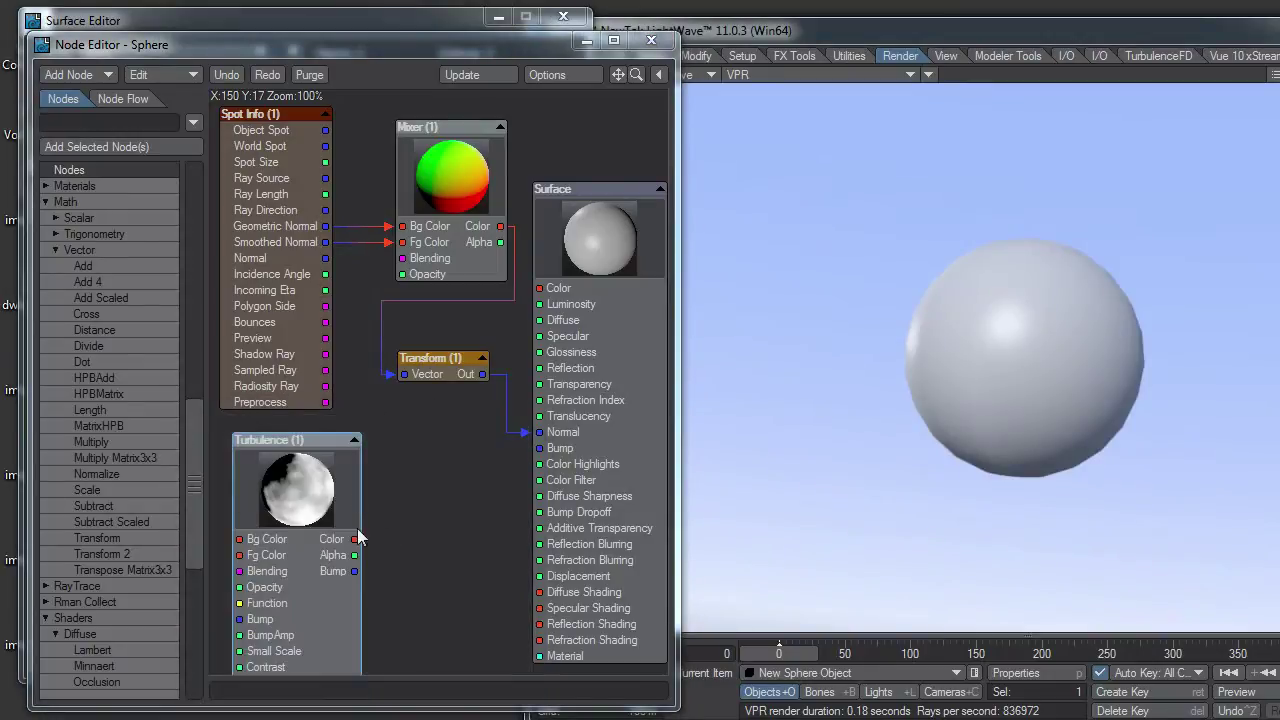
Step: Wire Turbulence Color into the Mixer's Opacity and refresh the sphere preview via the timeline
{"action": "left_click_drag", "start_coordinate": [355, 539], "coordinate": [438, 272]}
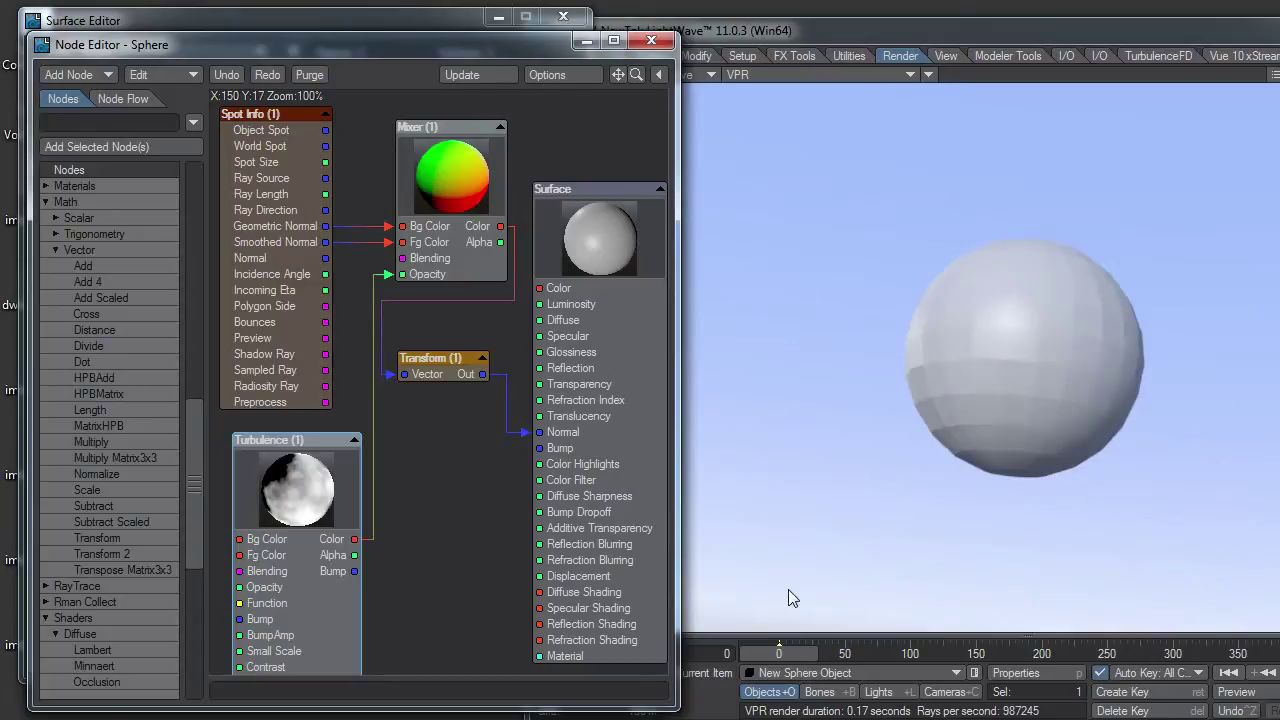
{"action": "left_click_drag", "start_coordinate": [779, 653], "coordinate": [786, 653]}
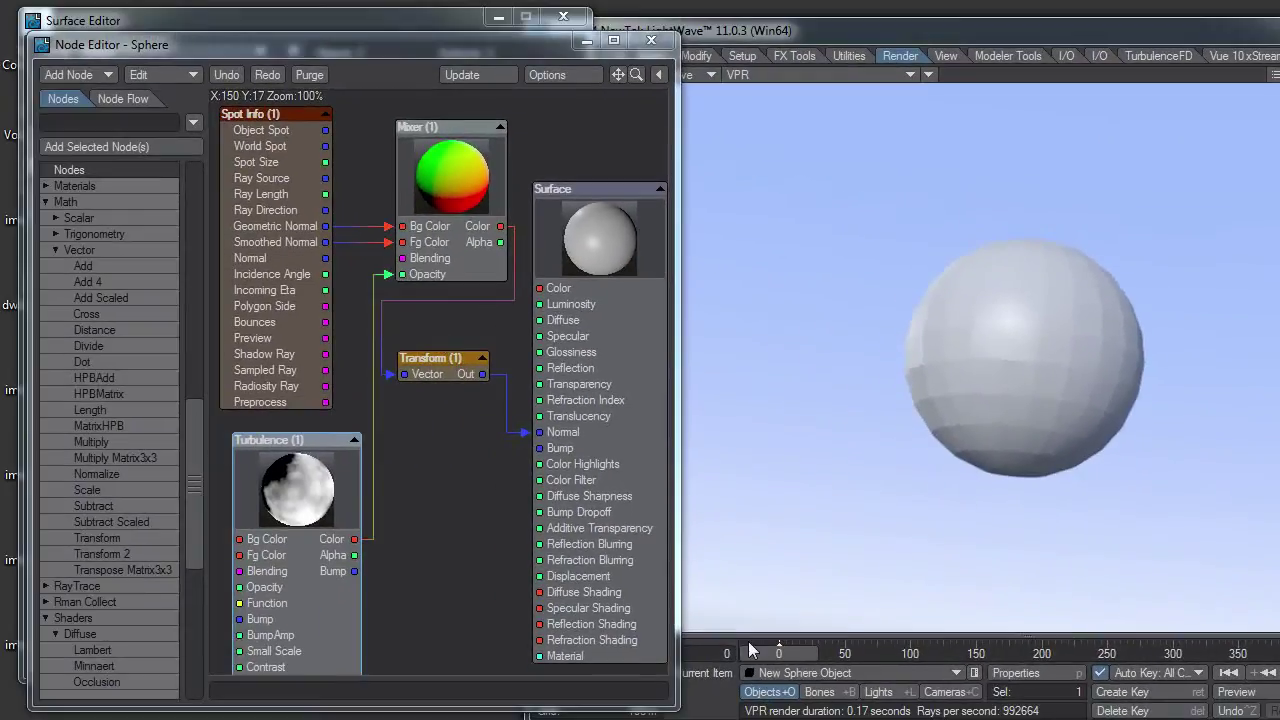
{"action": "mouse_move", "coordinate": [305, 517]}
{"action": "left_mouse_down"}
{"action": "mouse_move", "coordinate": [282, 504]}
{"action": "mouse_move", "coordinate": [298, 493]}
{"action": "left_mouse_up"}
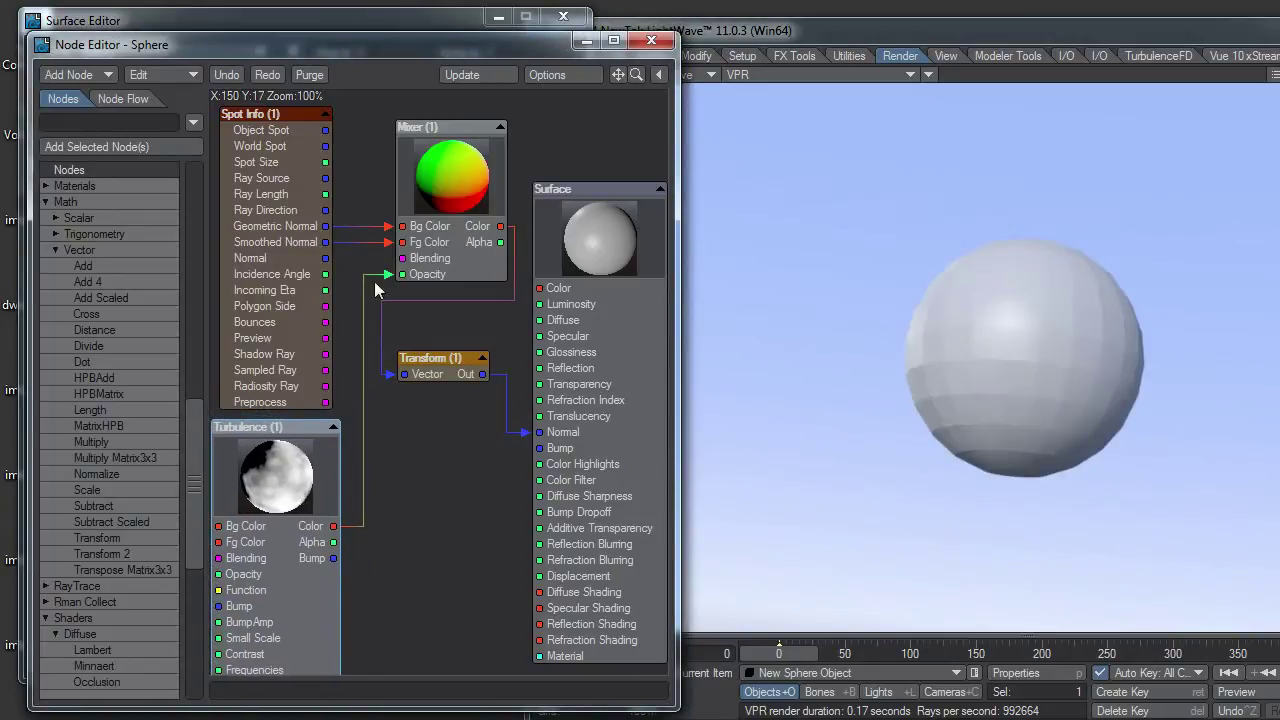
Step: Disconnect Turbulence from the Mixer Opacity and add a Lambert node below the Transform node
{"action": "left_click_drag", "start_coordinate": [388, 274], "coordinate": [343, 267]}
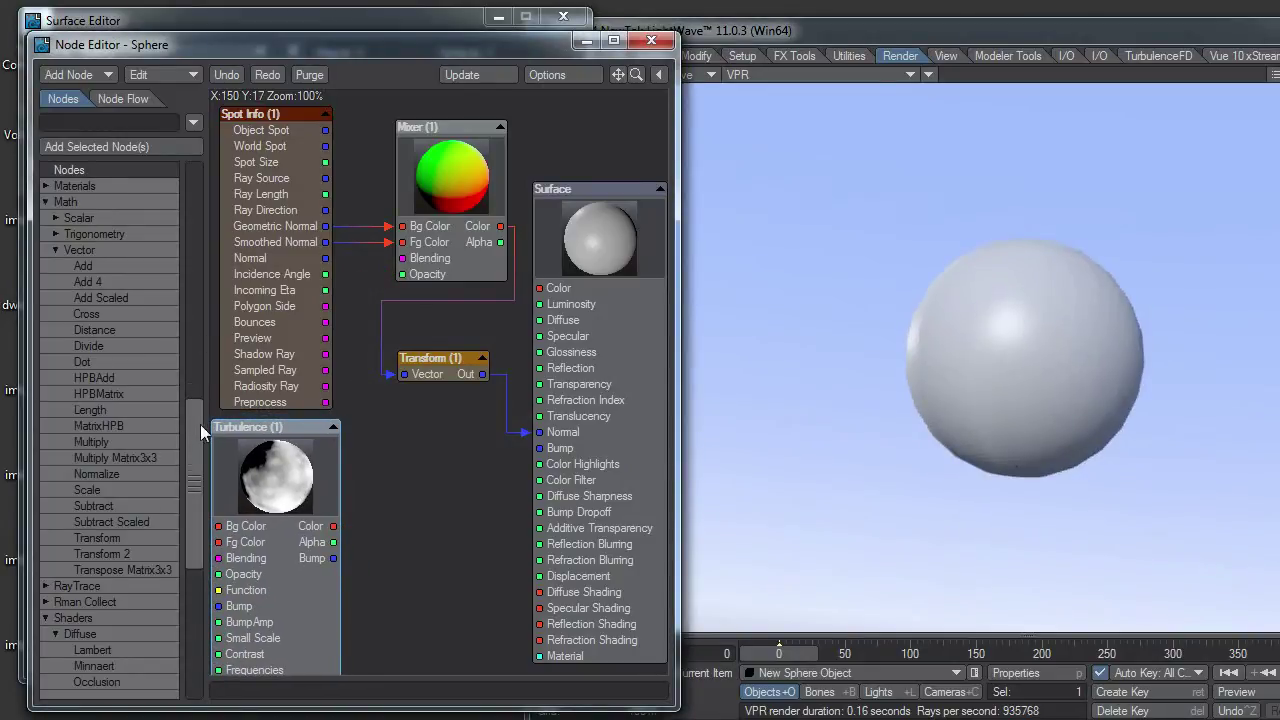
{"action": "left_click_drag", "start_coordinate": [200, 424], "coordinate": [214, 372]}
{"action": "left_click", "coordinate": [46, 410]}
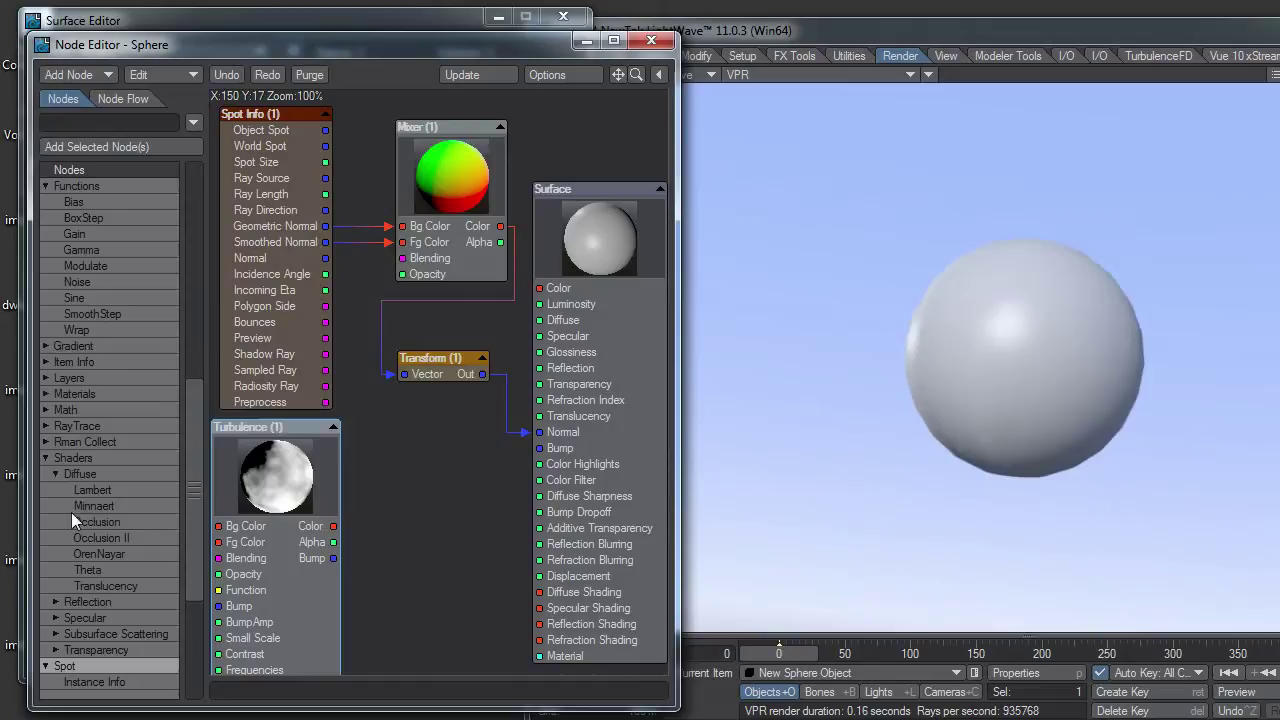
{"action": "left_click", "coordinate": [95, 489]}
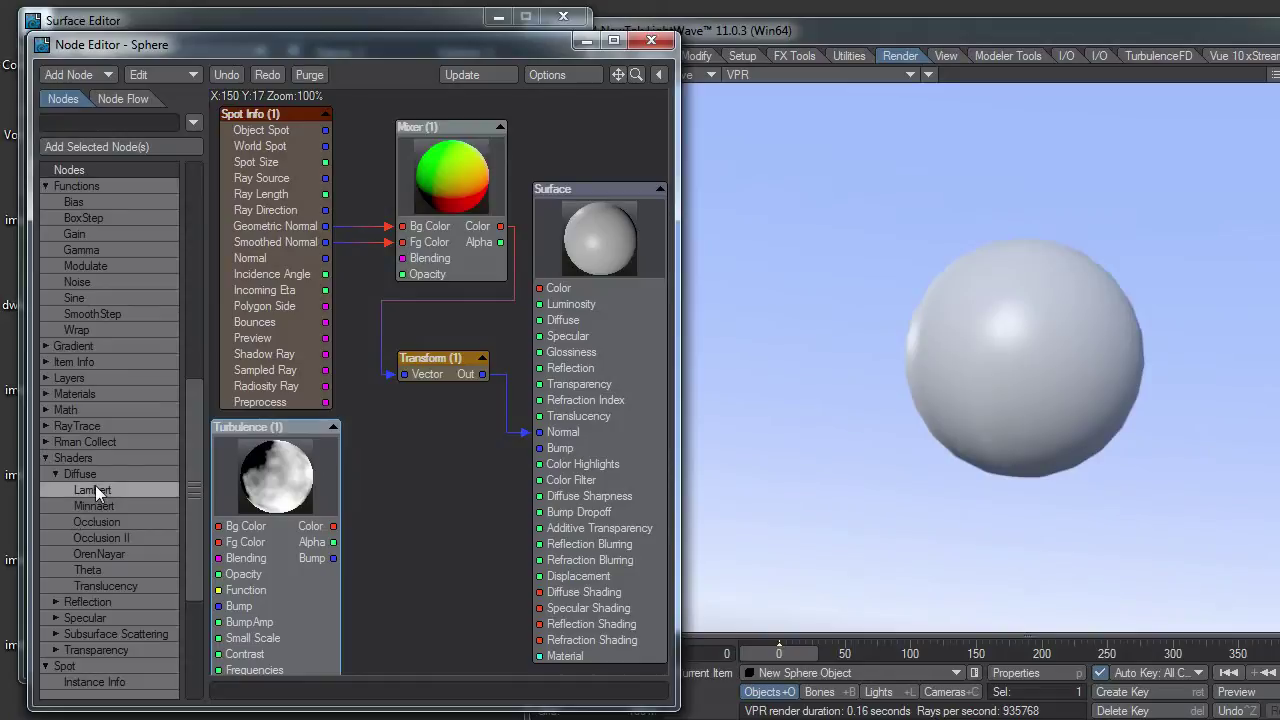
{"action": "double_click", "coordinate": [77, 488]}
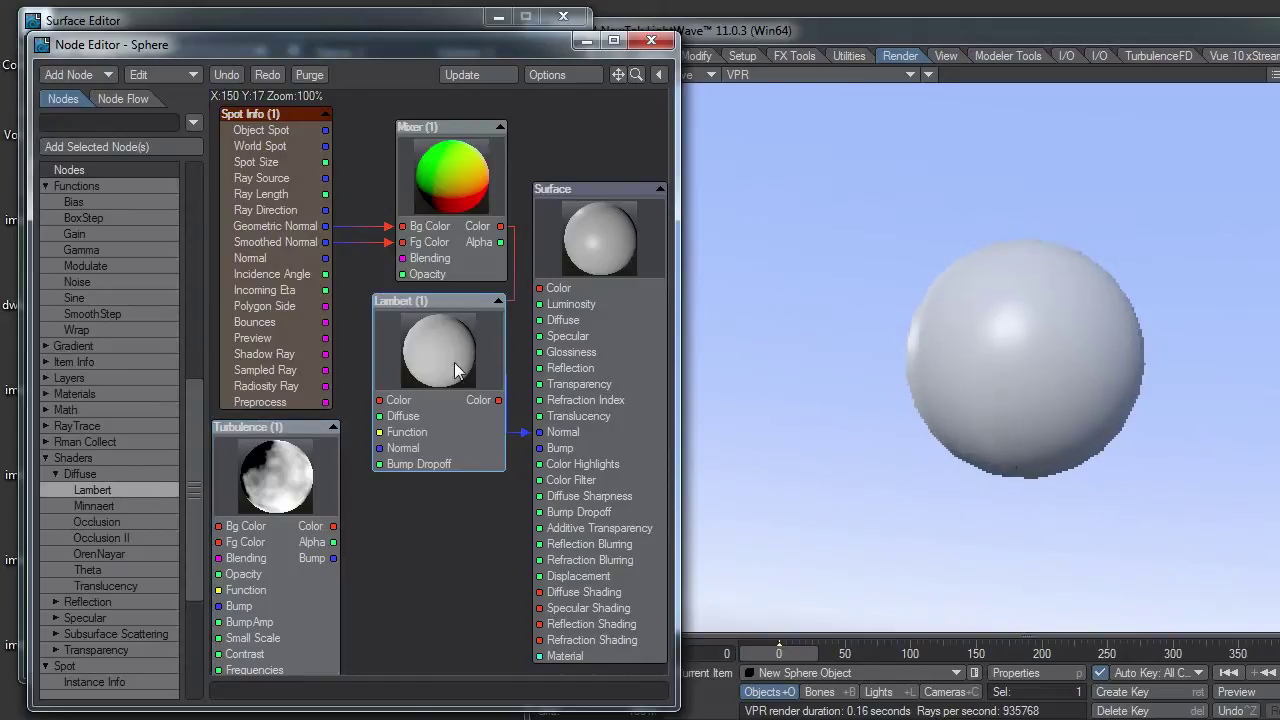
{"action": "left_click_drag", "start_coordinate": [440, 299], "coordinate": [445, 468]}
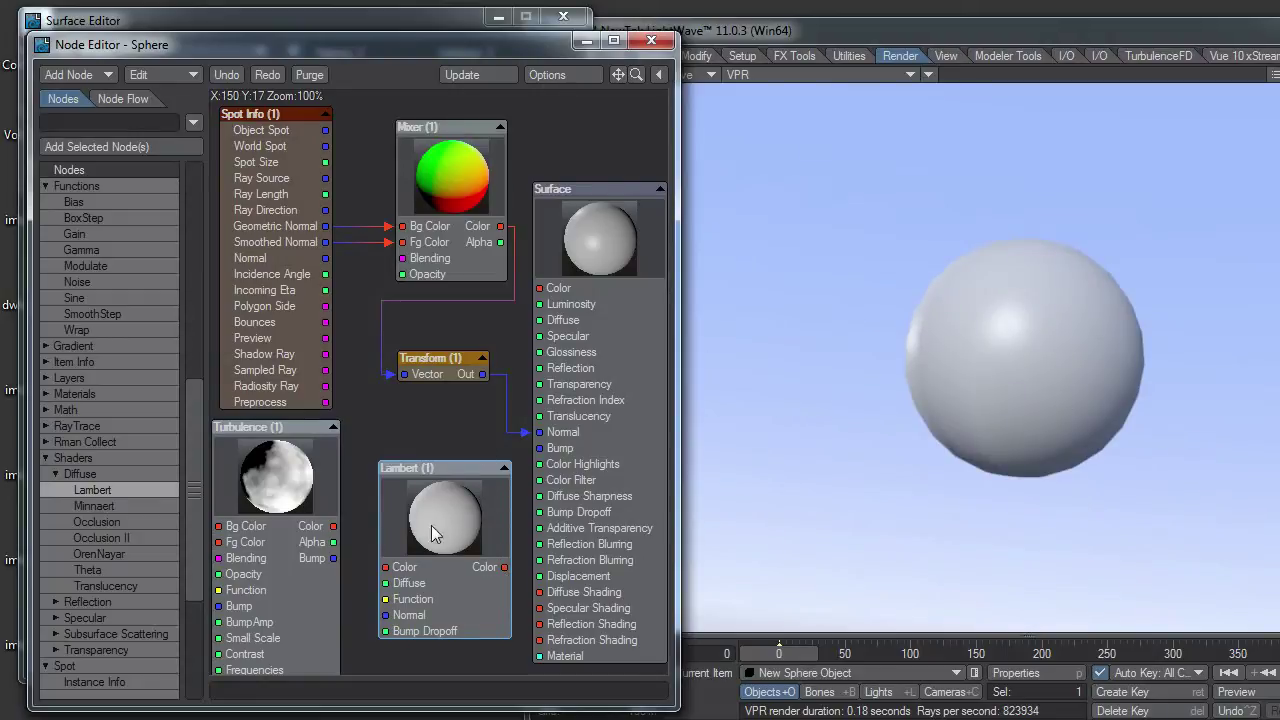
{"action": "left_click_drag", "start_coordinate": [438, 513], "coordinate": [428, 488]}
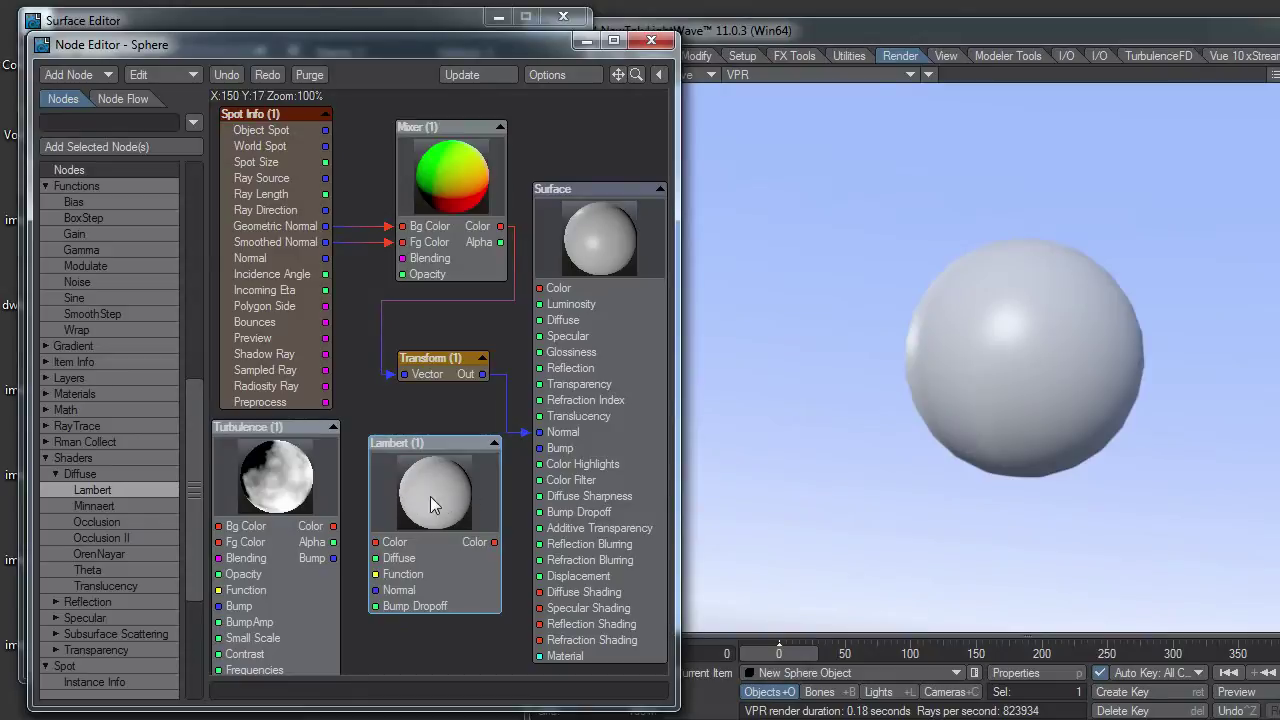
Step: Test Lambert Color on the Mixer's Opacity, then remove that link
{"action": "left_click_drag", "start_coordinate": [488, 540], "coordinate": [458, 270]}
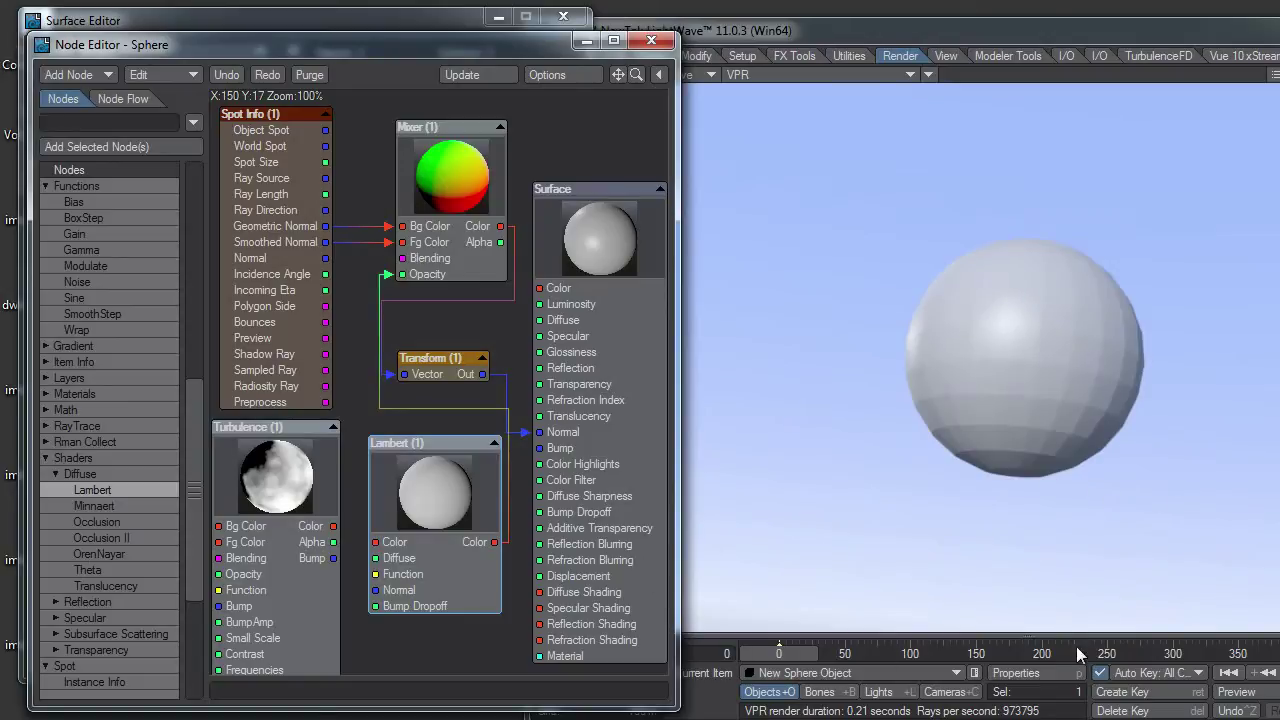
{"action": "key", "text": "shift+l"}
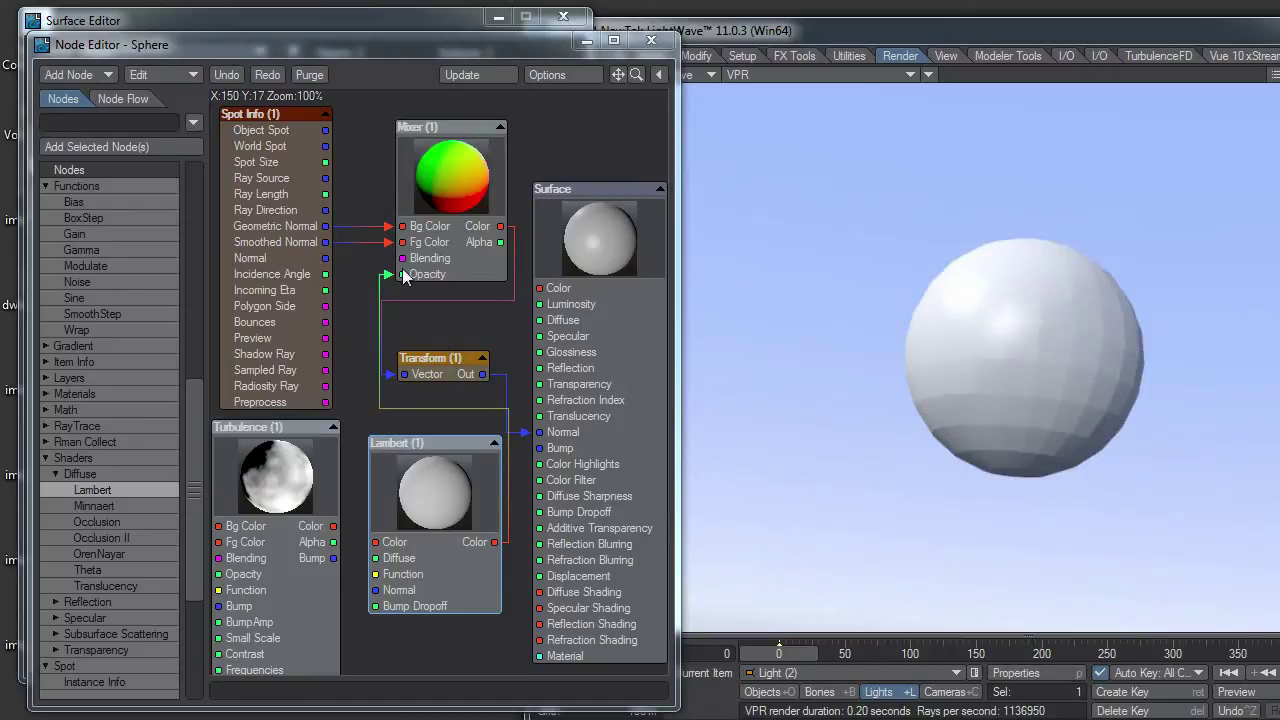
{"action": "left_click_drag", "start_coordinate": [390, 283], "coordinate": [440, 265]}
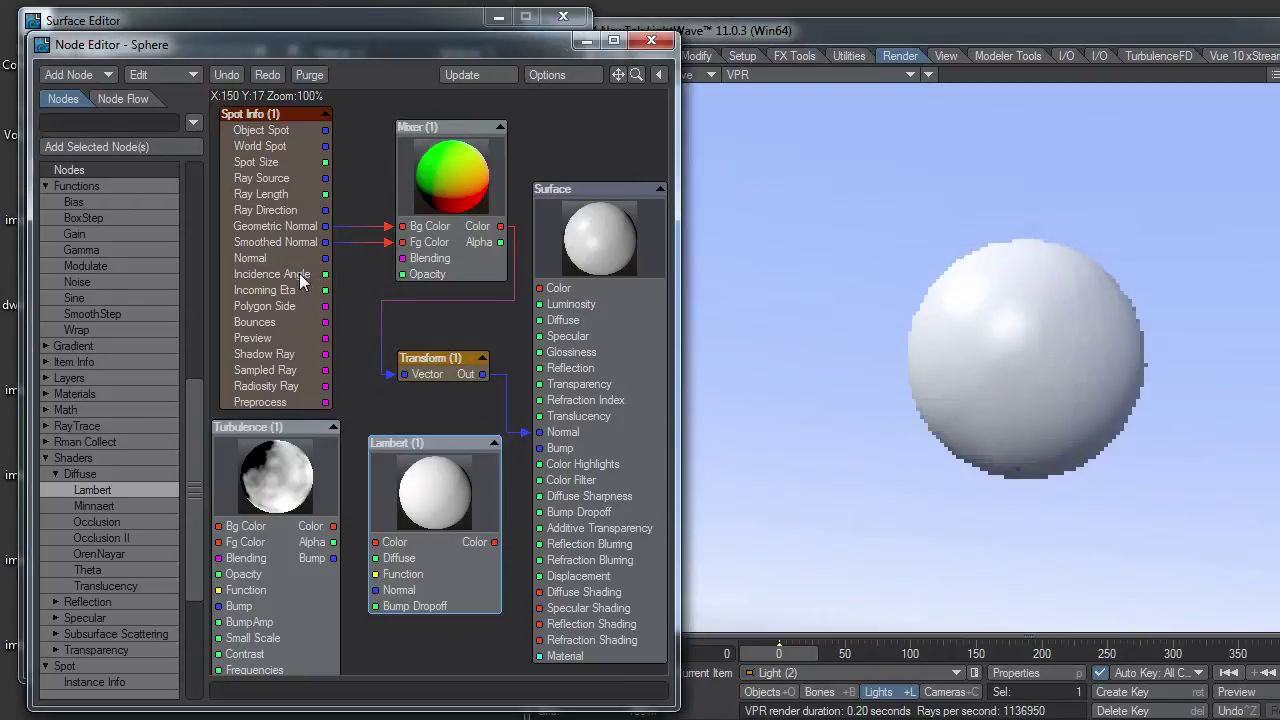
Step: Raise the Mixer Opacity through 200 % and 300 % up to 900 %
{"action": "double_click", "coordinate": [473, 203]}
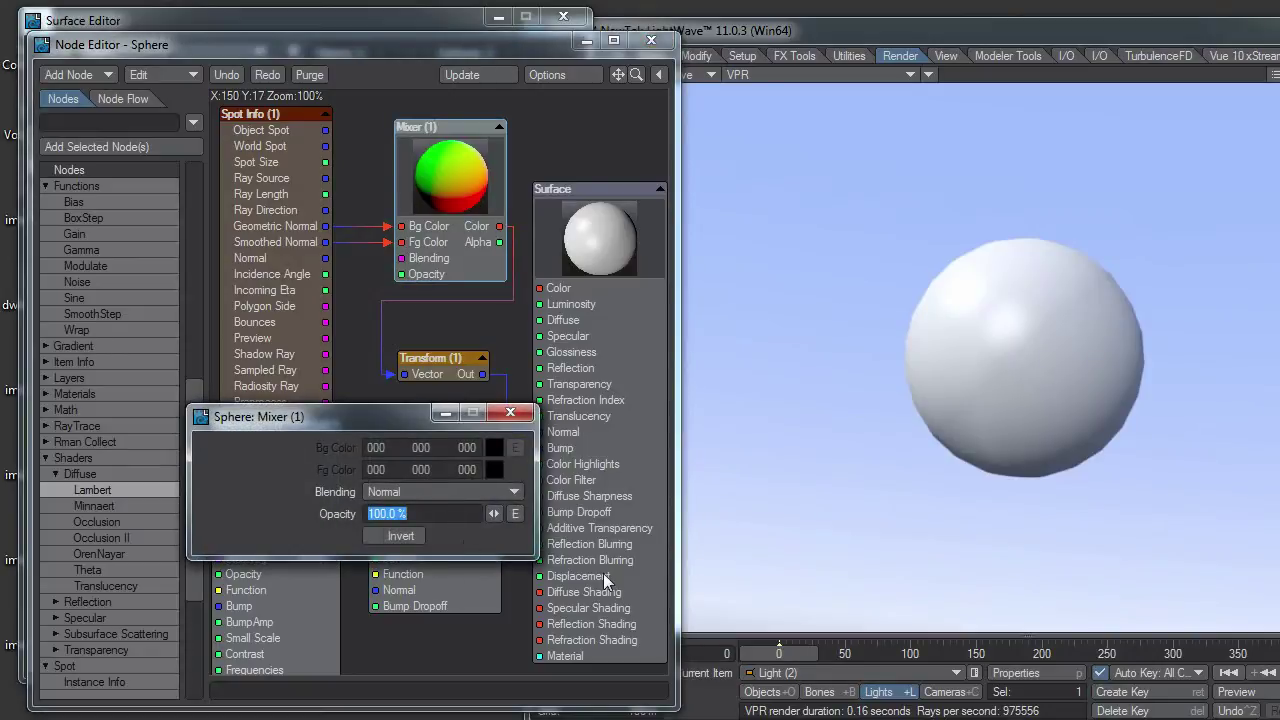
{"action": "type", "text": "200"}
{"action": "key", "text": "Return"}
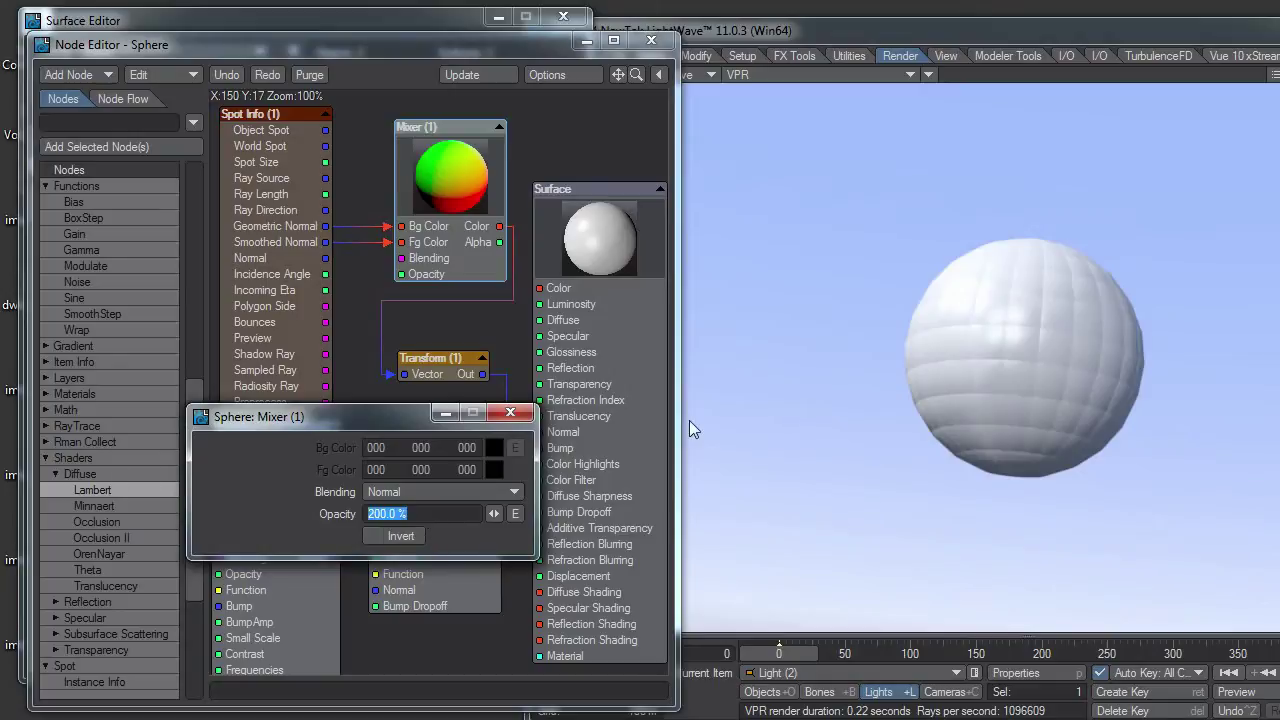
{"action": "type", "text": "300"}
{"action": "key", "text": "Return"}
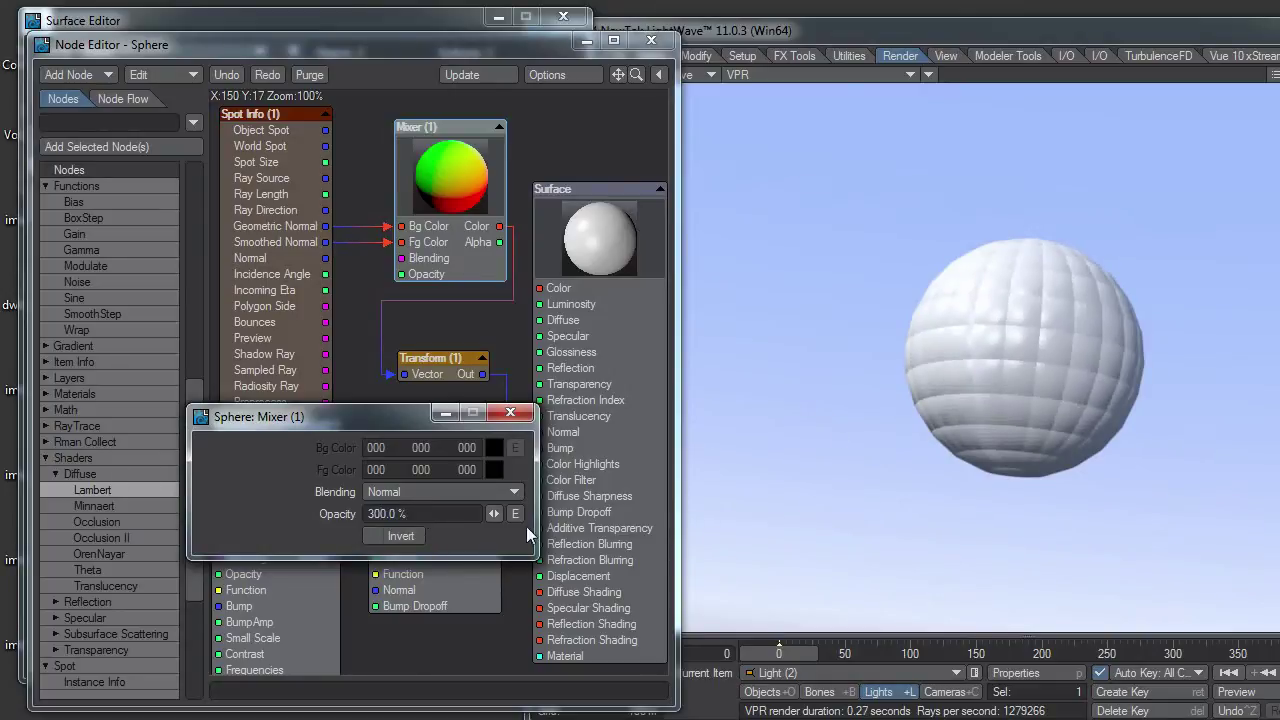
{"action": "left_click", "coordinate": [390, 513]}
{"action": "type", "text": "900"}
{"action": "key", "text": "Return"}
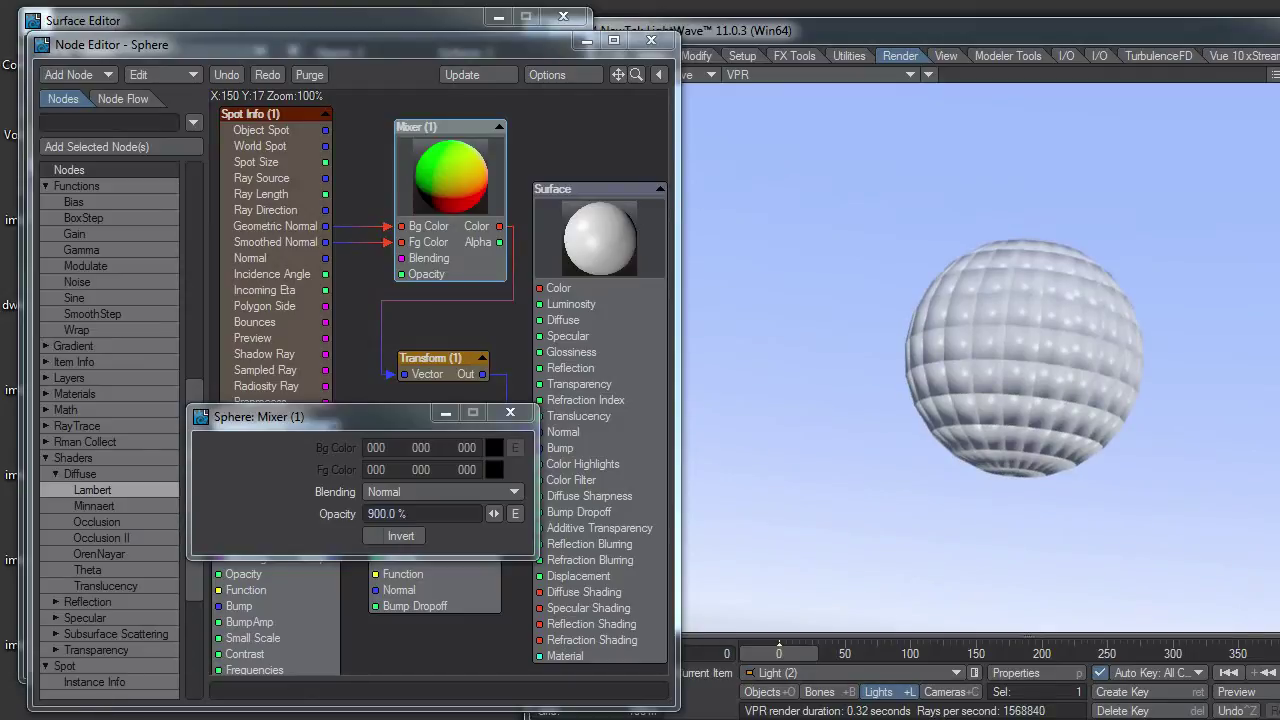
Step: Set the Mixer Opacity to -300 % and then -900 % for sharp facets
{"action": "left_click", "coordinate": [461, 513]}
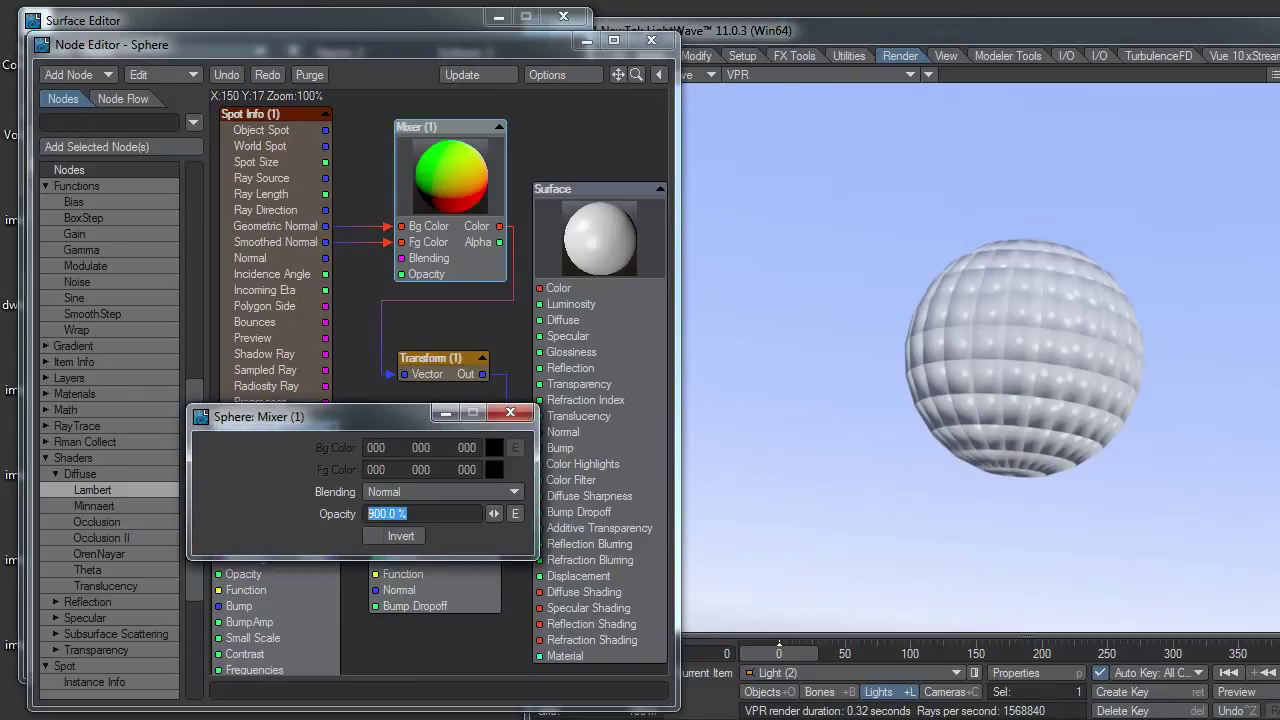
{"action": "type", "text": "1"}
{"action": "type", "text": "300"}
{"action": "key", "text": "Return"}
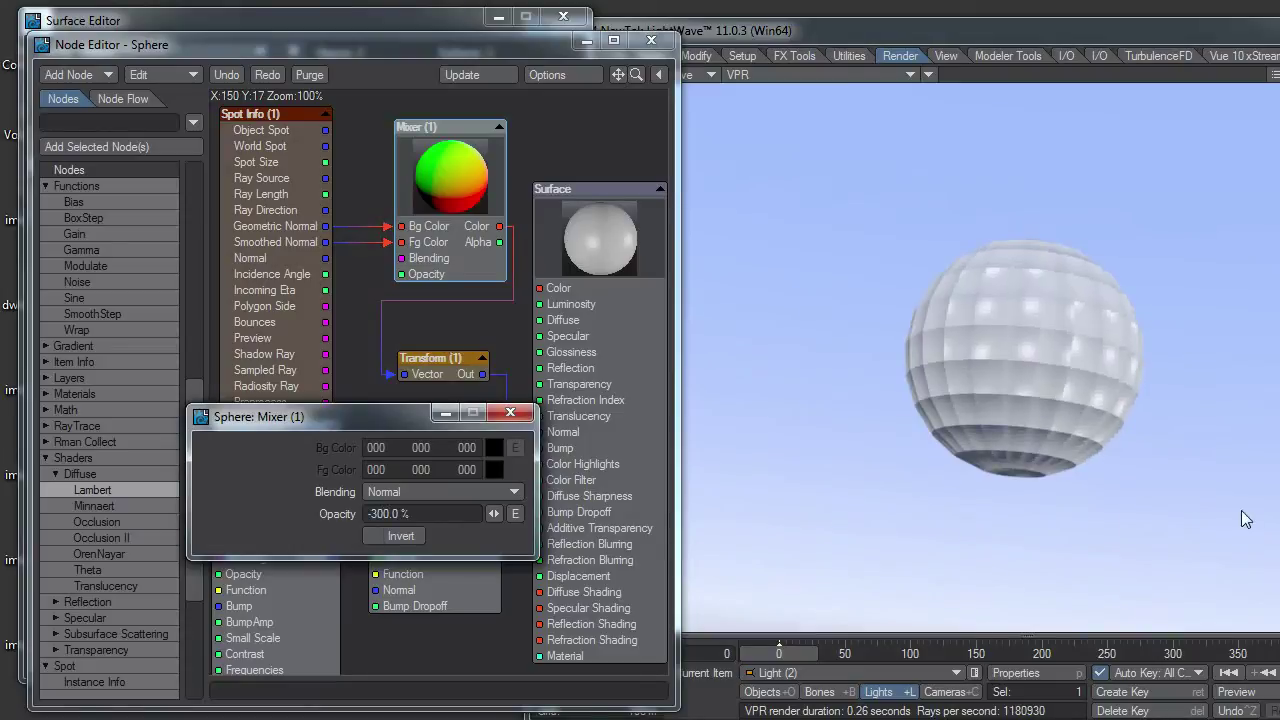
{"action": "left_click", "coordinate": [419, 335]}
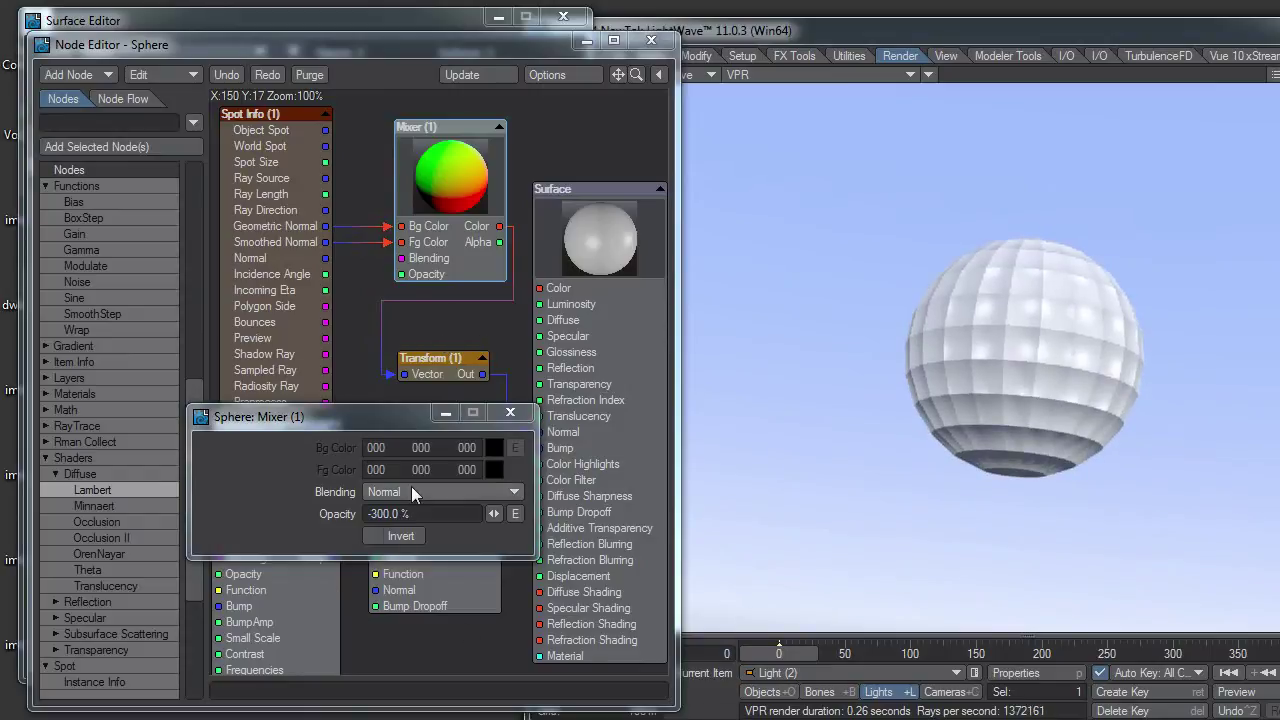
{"action": "left_click", "coordinate": [313, 500]}
{"action": "type", "text": "-"}
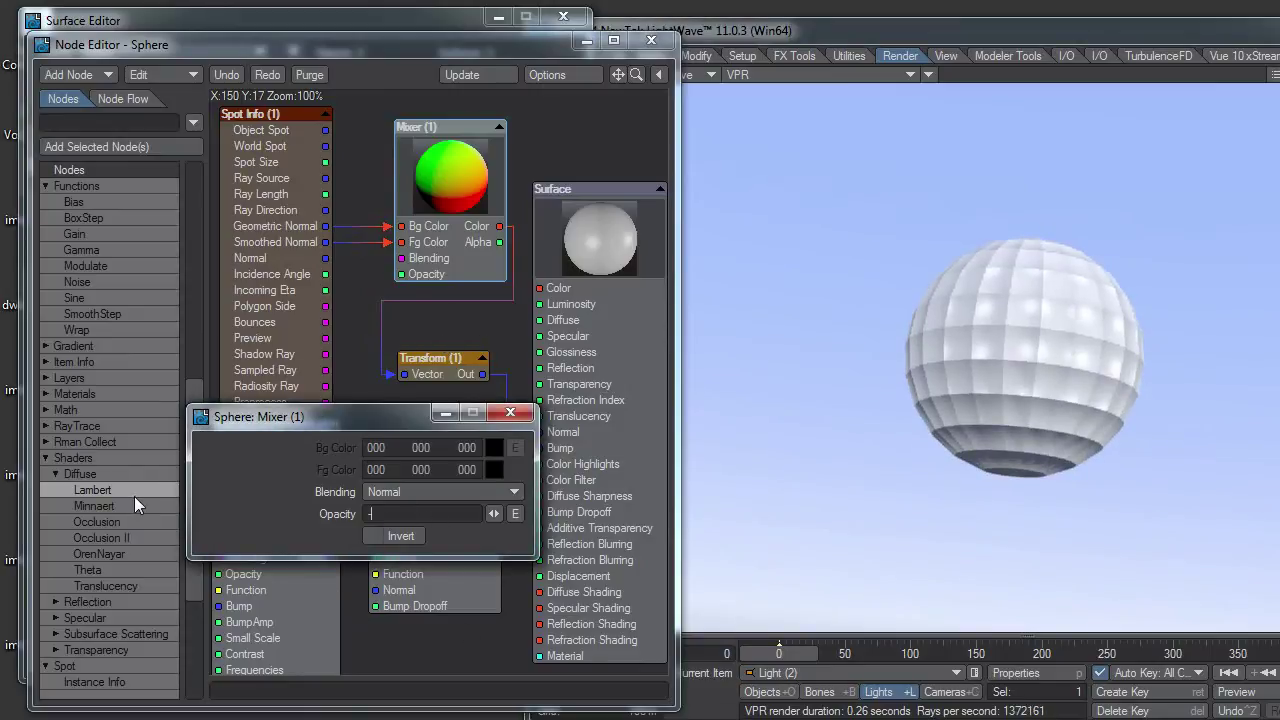
{"action": "type", "text": "900"}
{"action": "key", "text": "Return"}
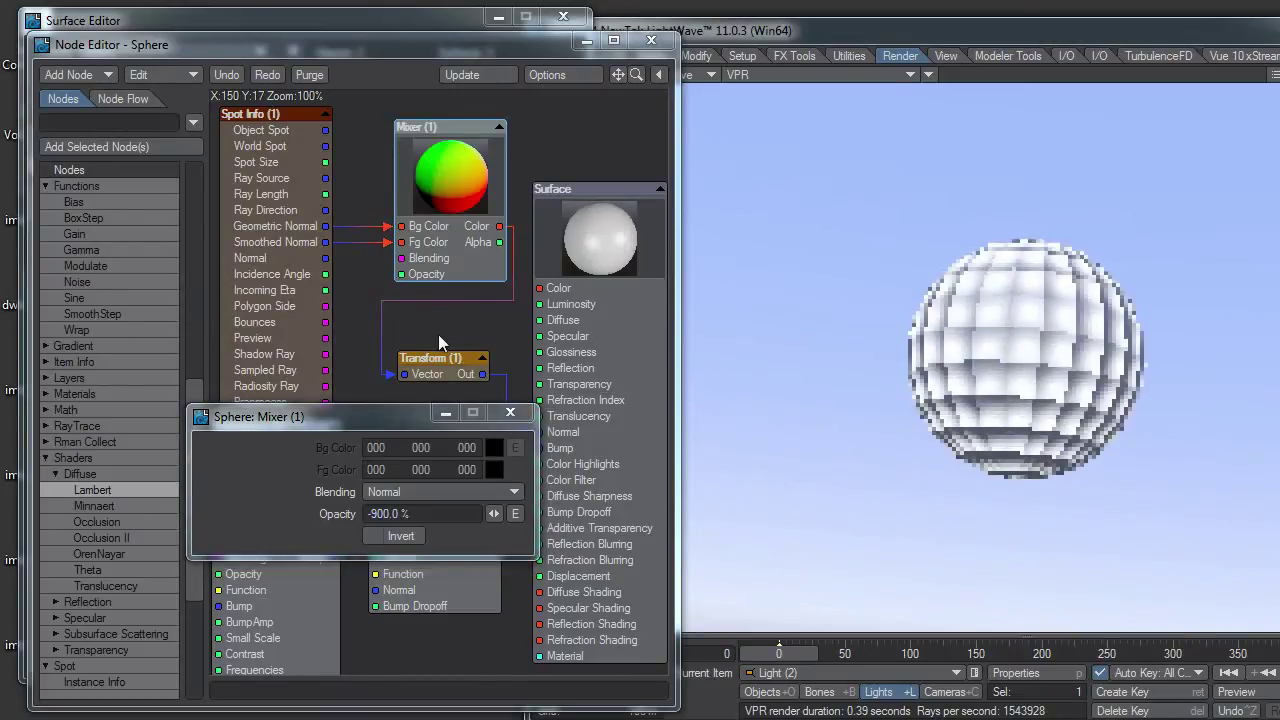
{"action": "left_click", "coordinate": [439, 492]}
{"action": "left_click", "coordinate": [432, 496]}
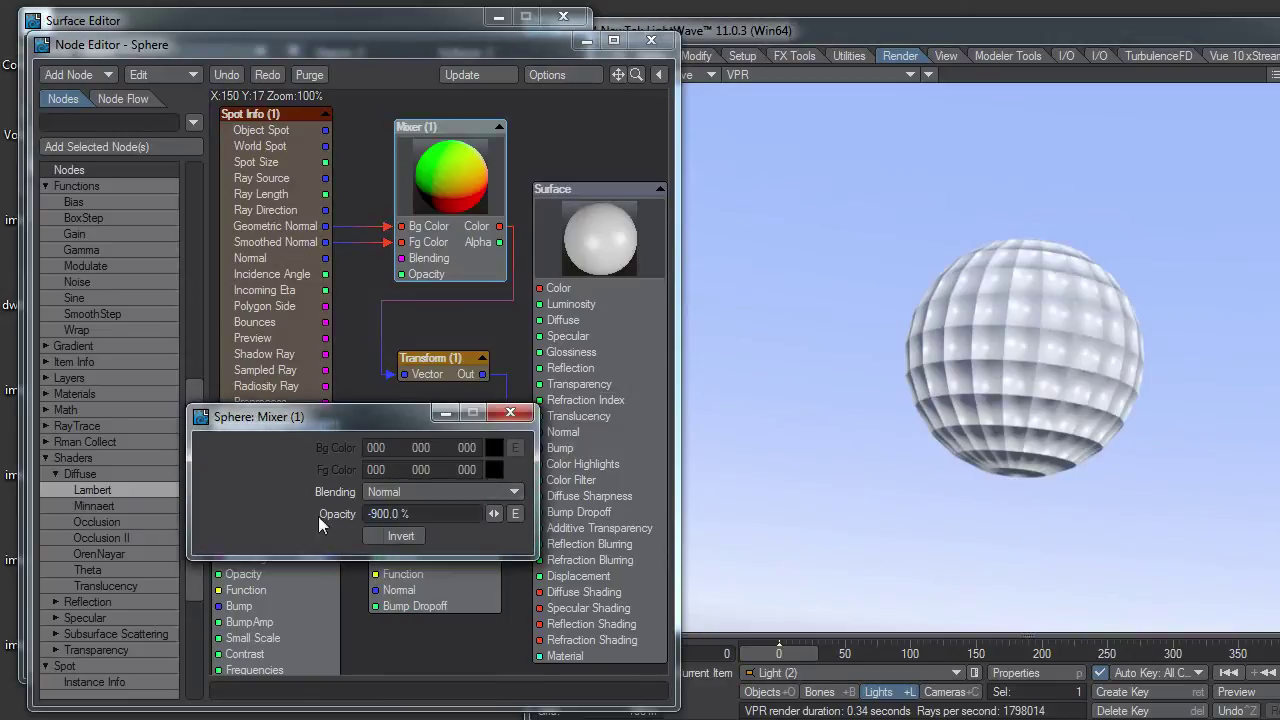
Step: Reset Mixer Opacity to 100 % and try Additive, then Subtractive blending
{"action": "type", "text": "100"}
{"action": "key", "text": "Return"}
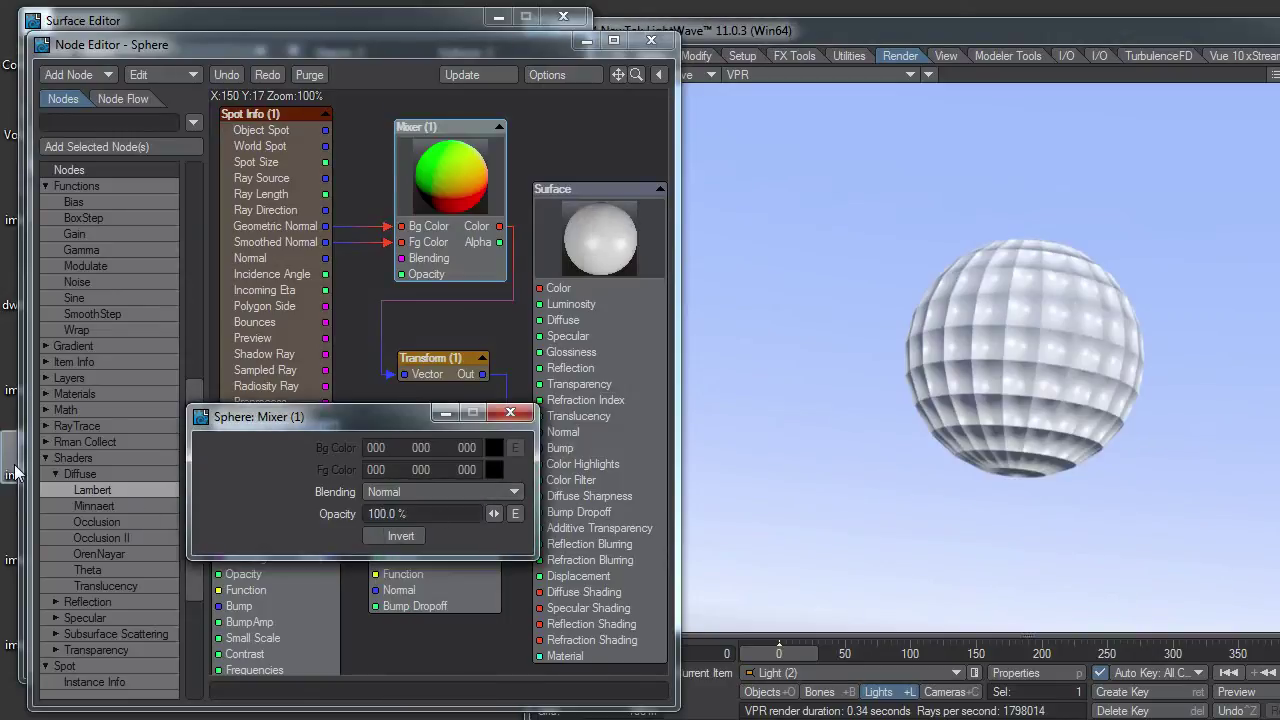
{"action": "left_click", "coordinate": [453, 491]}
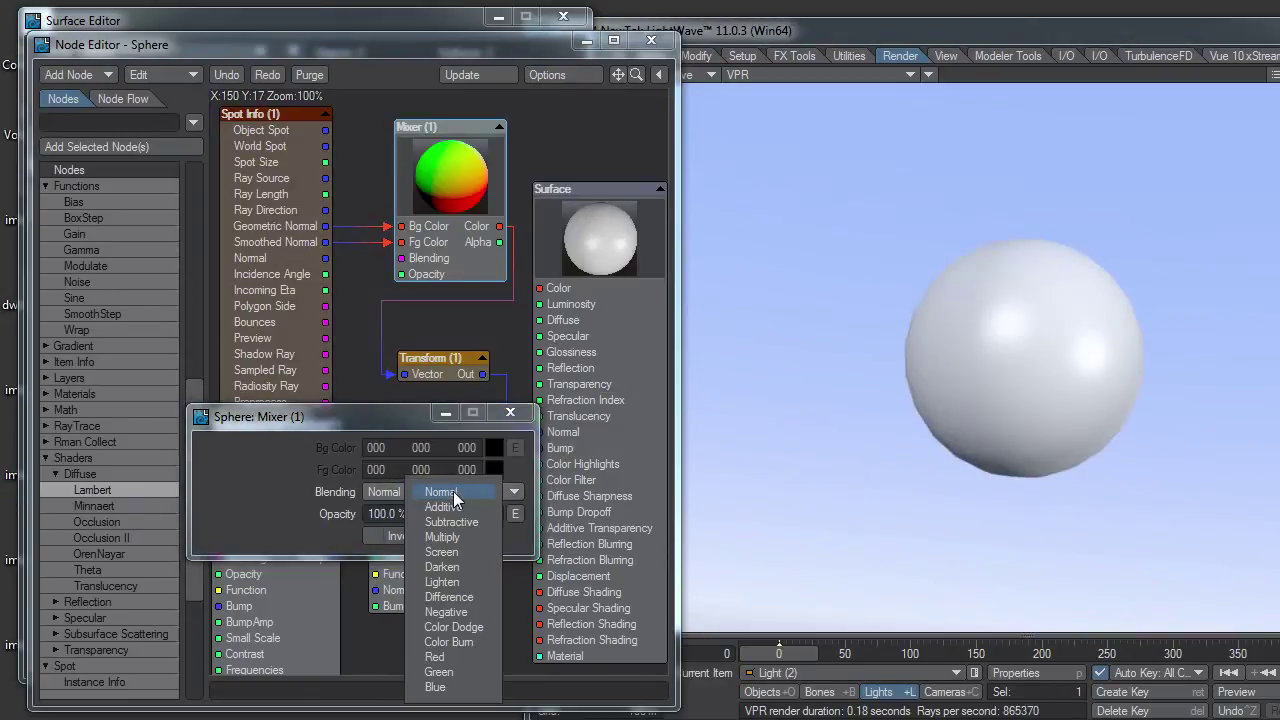
{"action": "left_click", "coordinate": [456, 510]}
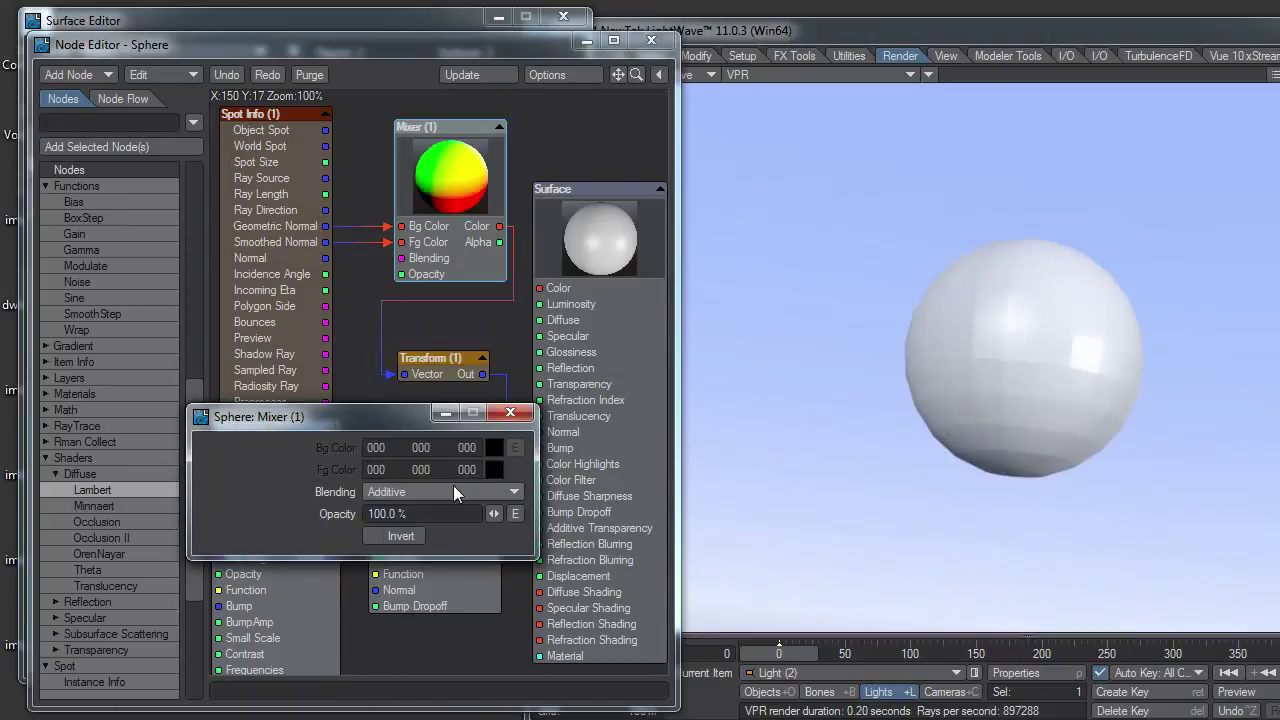
{"action": "left_click", "coordinate": [458, 491]}
{"action": "left_click", "coordinate": [460, 506]}
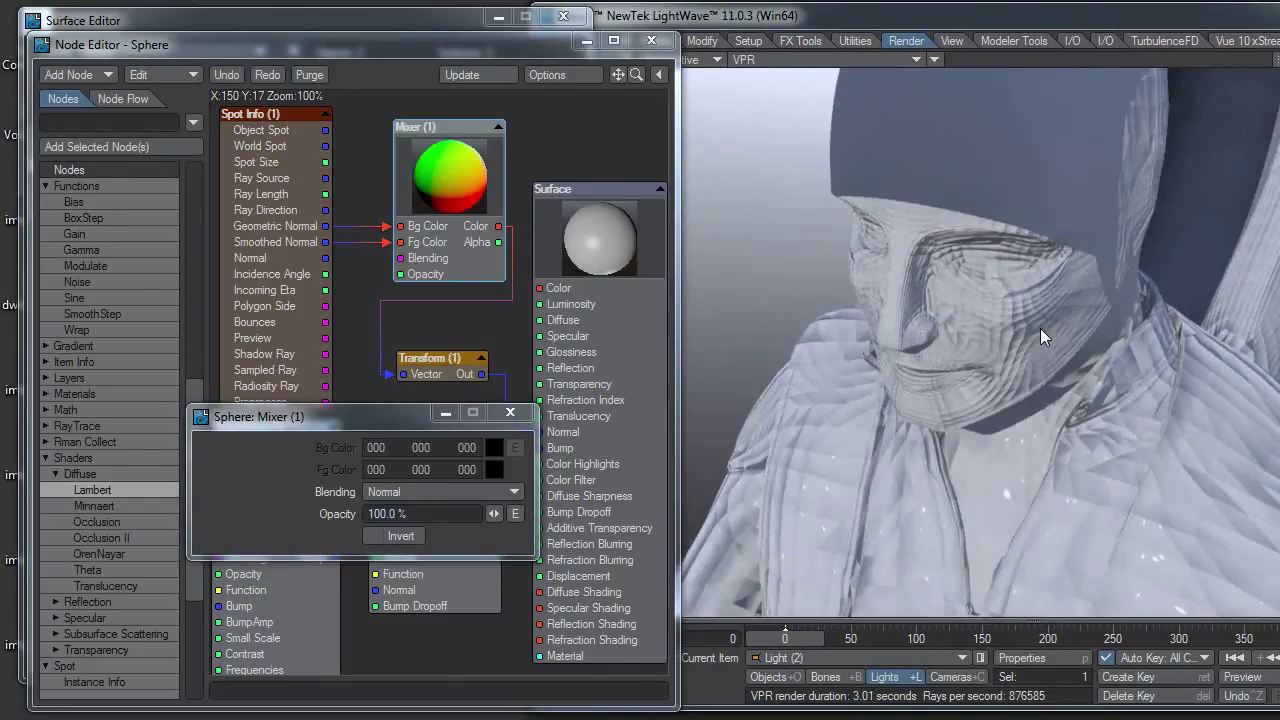
Step: Close the Sphere: Mixer (1) settings panel
{"action": "left_click", "coordinate": [510, 412]}
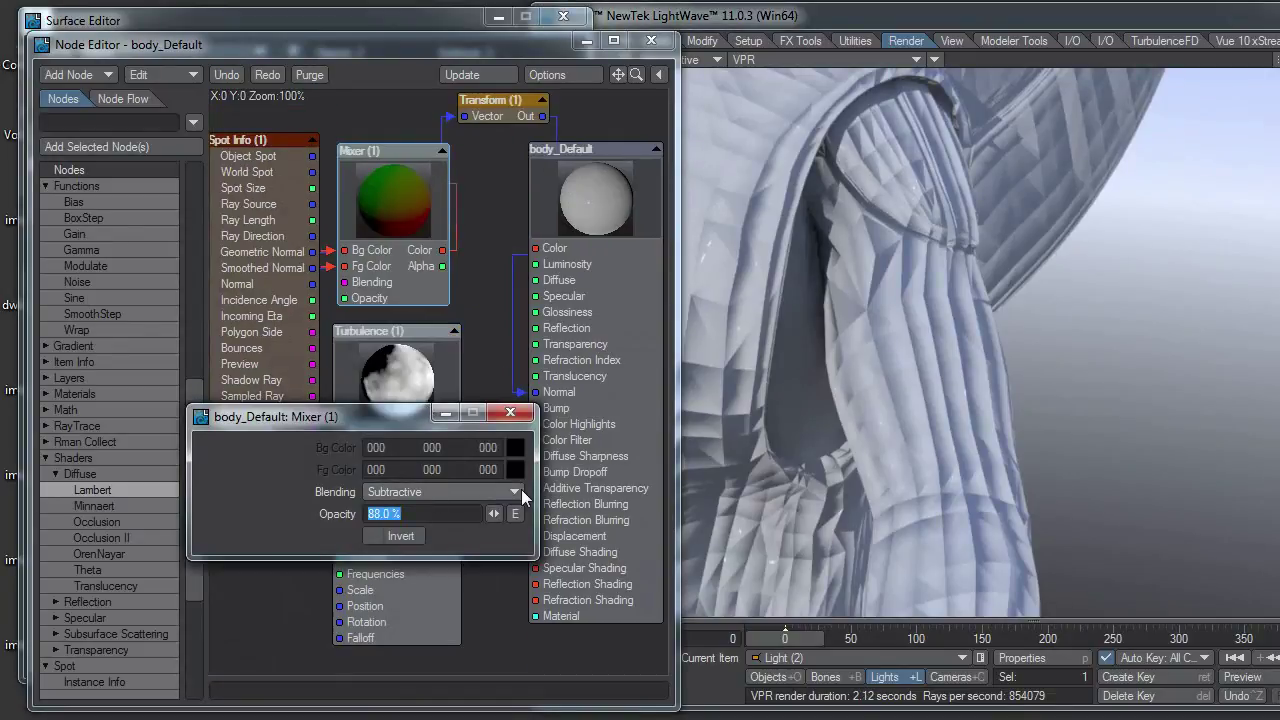
Step: Give the body_Default Mixer Normal blending, trying Opacity -600 % and 300 % before settling on 400 %
{"action": "left_click", "coordinate": [521, 489]}
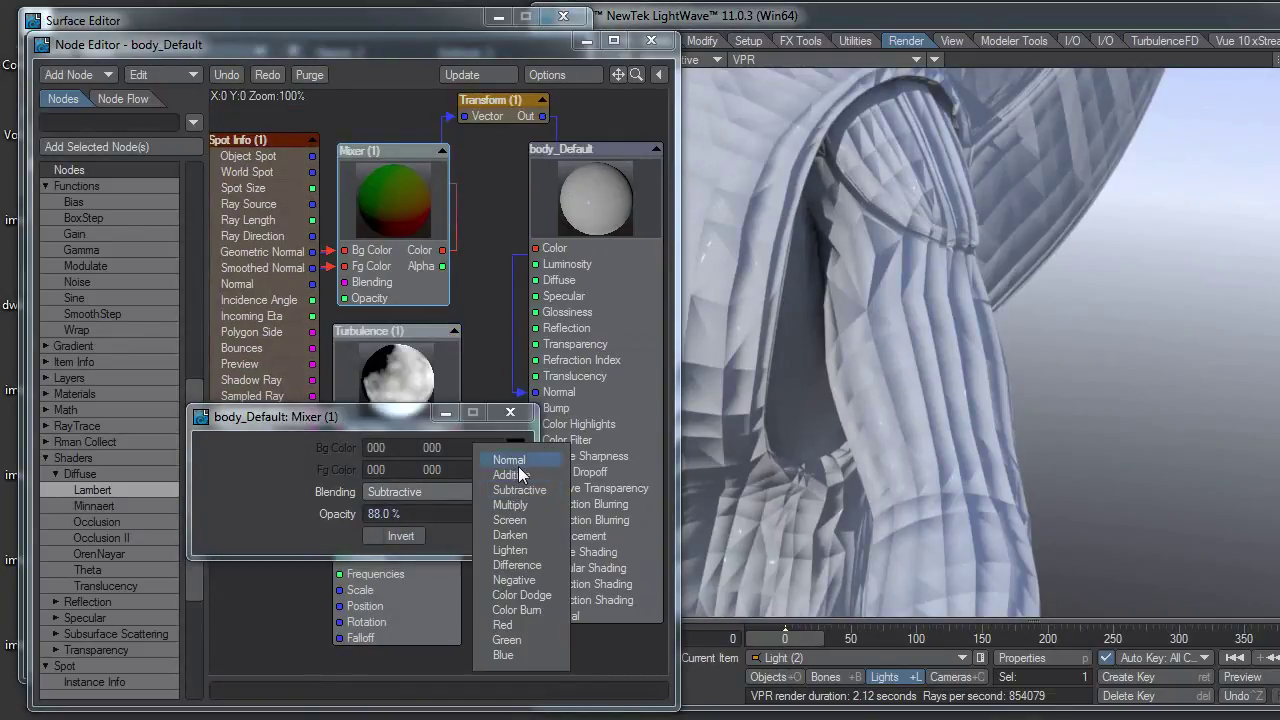
{"action": "left_click", "coordinate": [520, 460]}
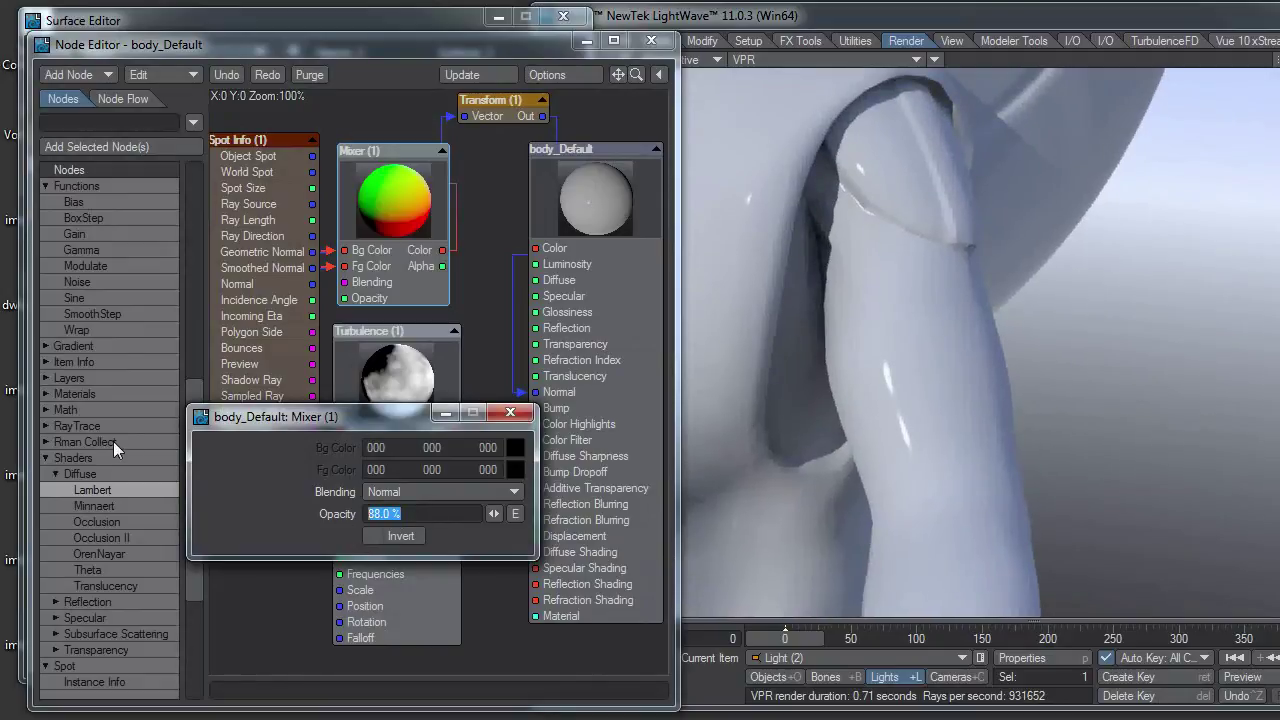
{"action": "type", "text": "-600"}
{"action": "key", "text": "Return"}
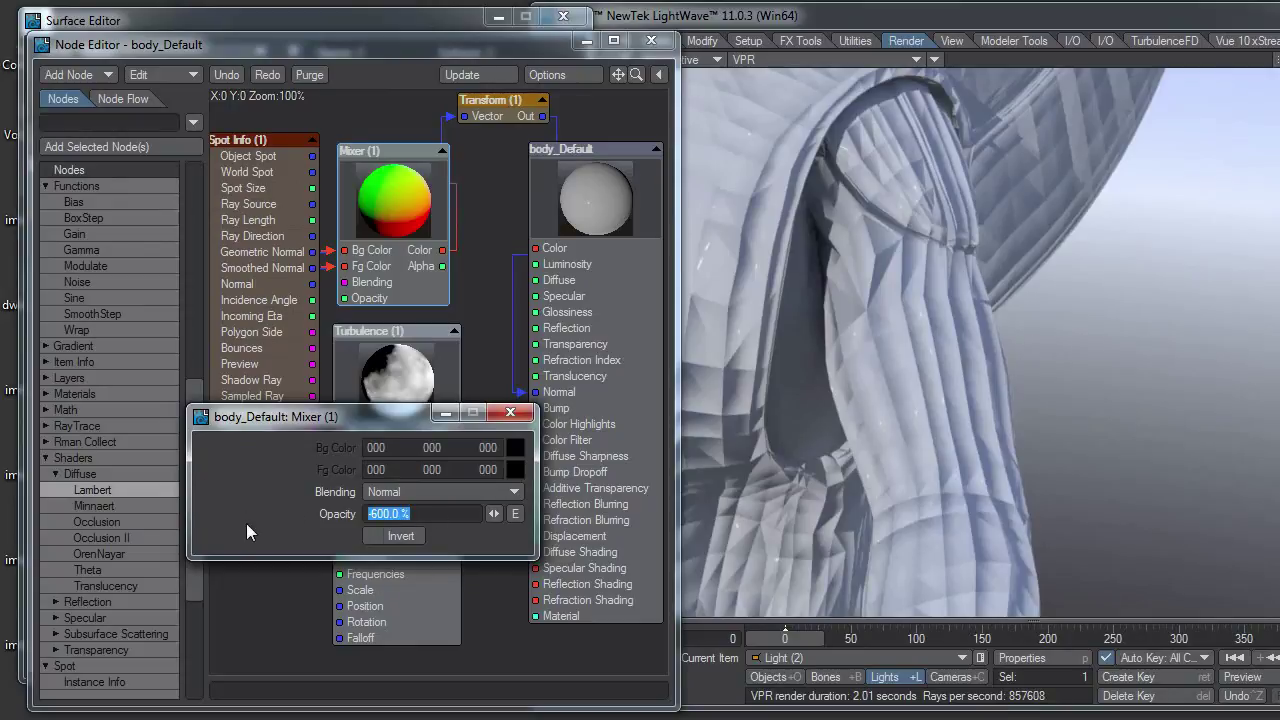
{"action": "type", "text": "300"}
{"action": "key", "text": "Return"}
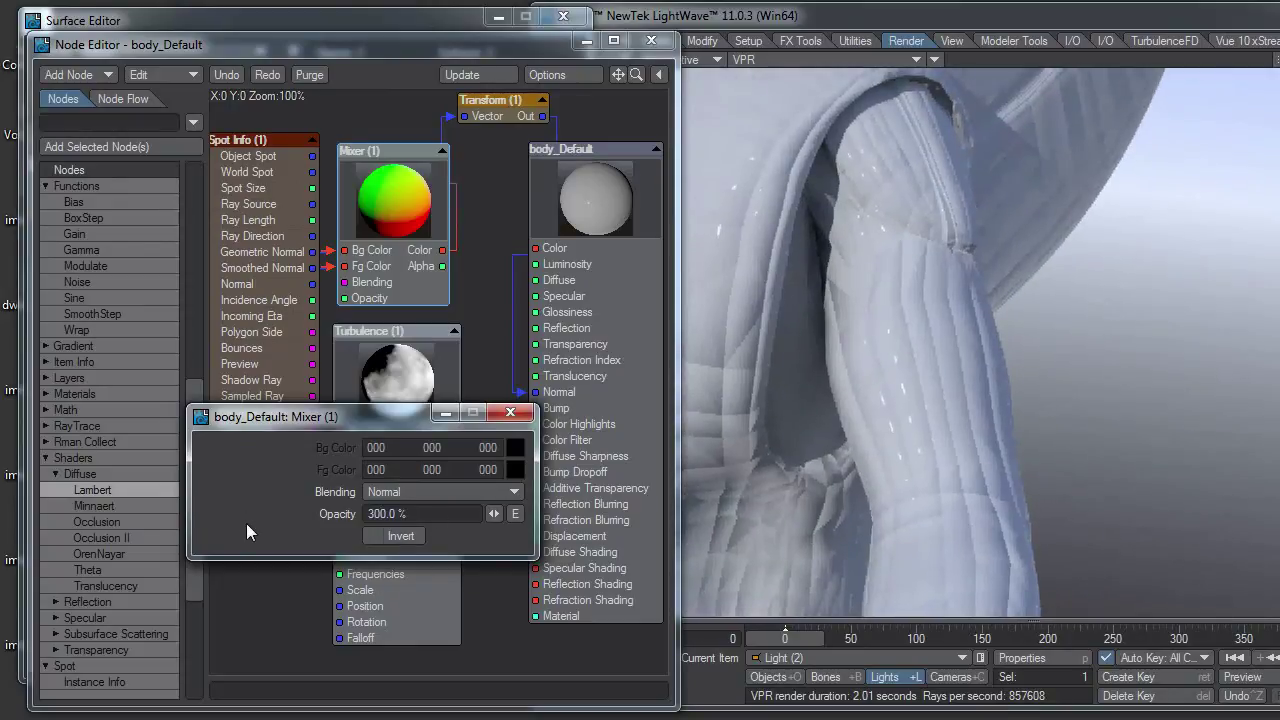
{"action": "left_click", "coordinate": [391, 515]}
{"action": "double_click", "coordinate": [391, 515]}
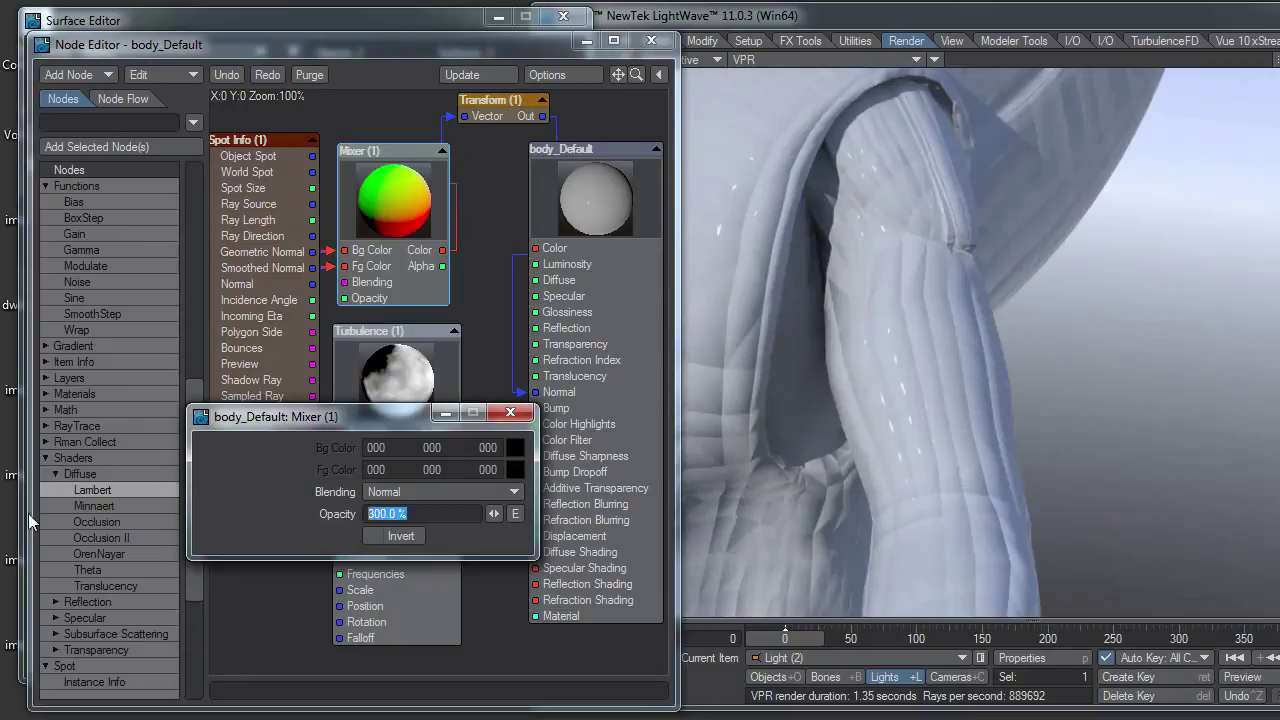
{"action": "type", "text": "400"}
{"action": "key", "text": "Return"}
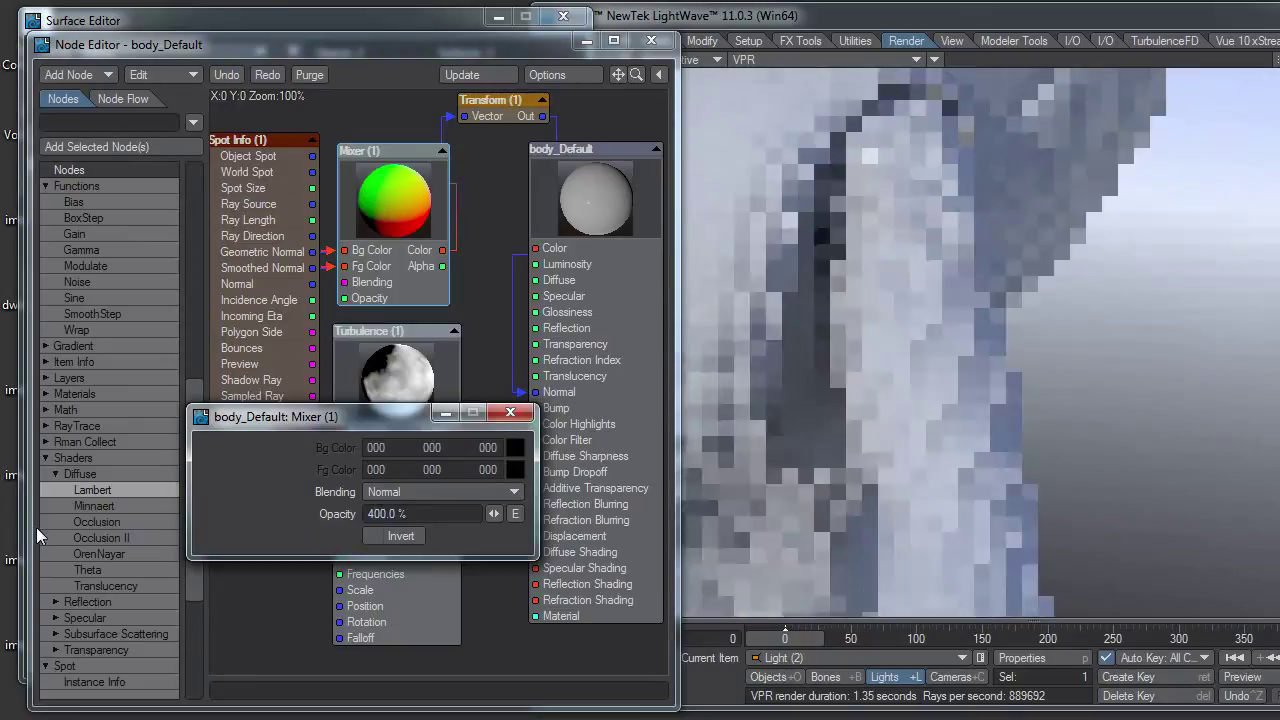